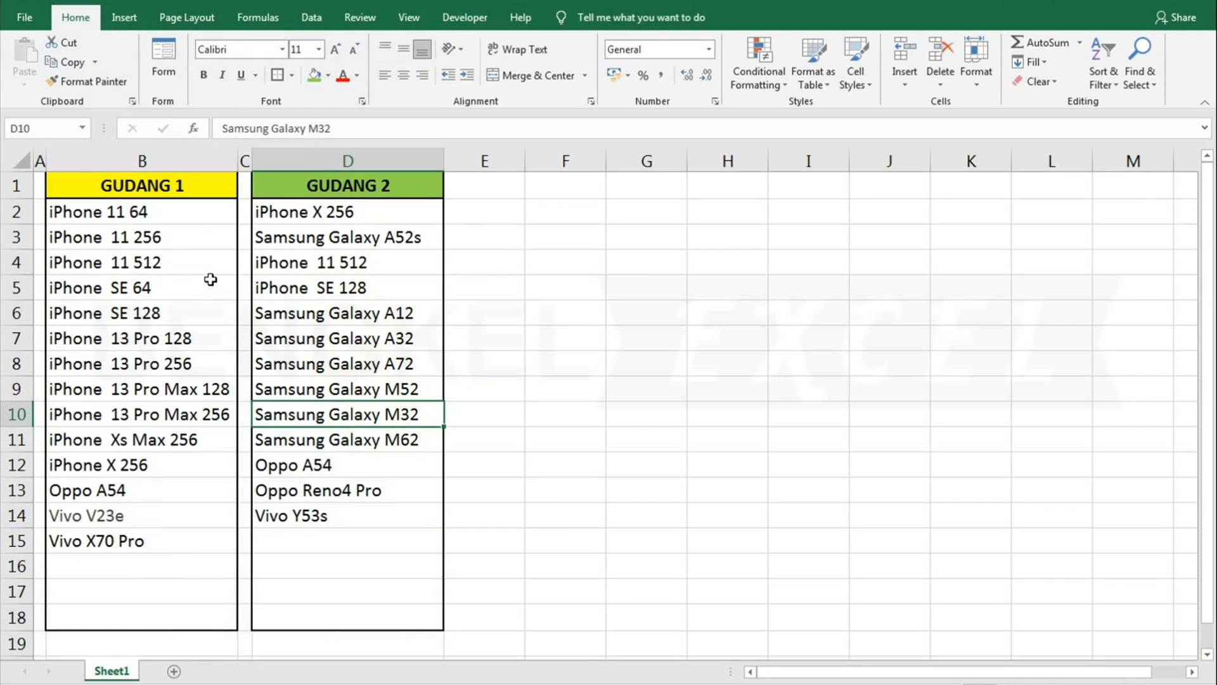
{"action": "left_click", "coordinate": [196, 270]}
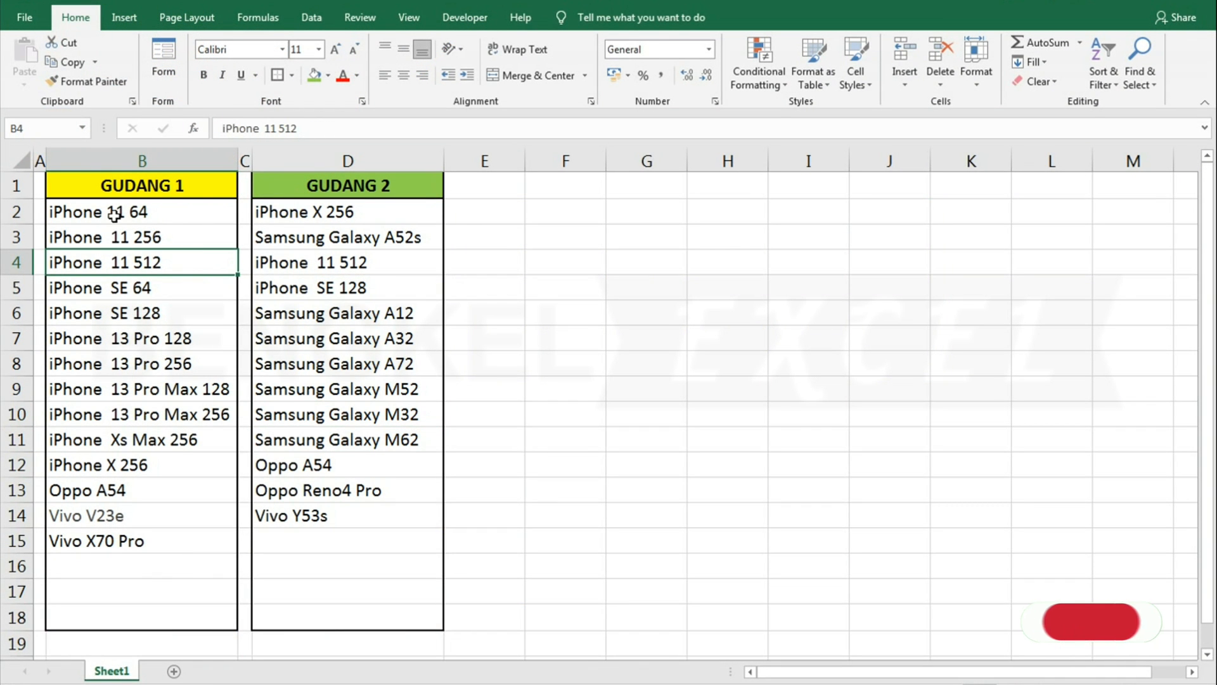
{"action": "left_click", "coordinate": [182, 231]}
{"action": "left_click", "coordinate": [315, 214]}
{"action": "left_click", "coordinate": [322, 255]}
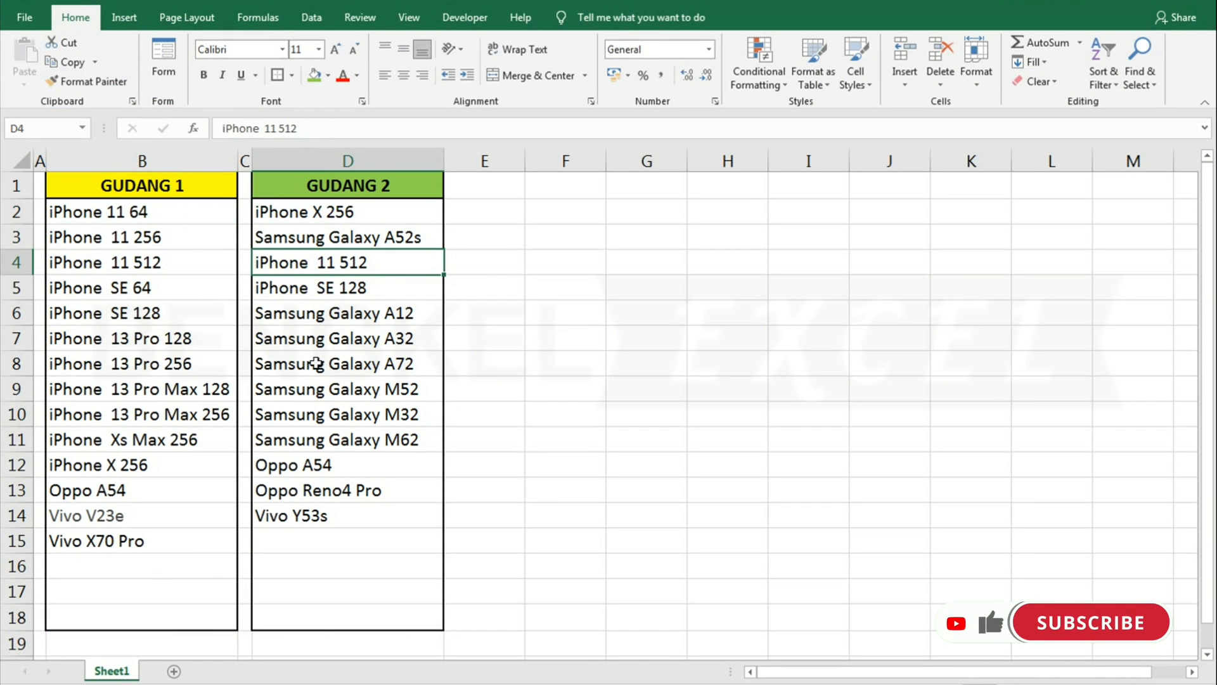
{"action": "left_click", "coordinate": [309, 355]}
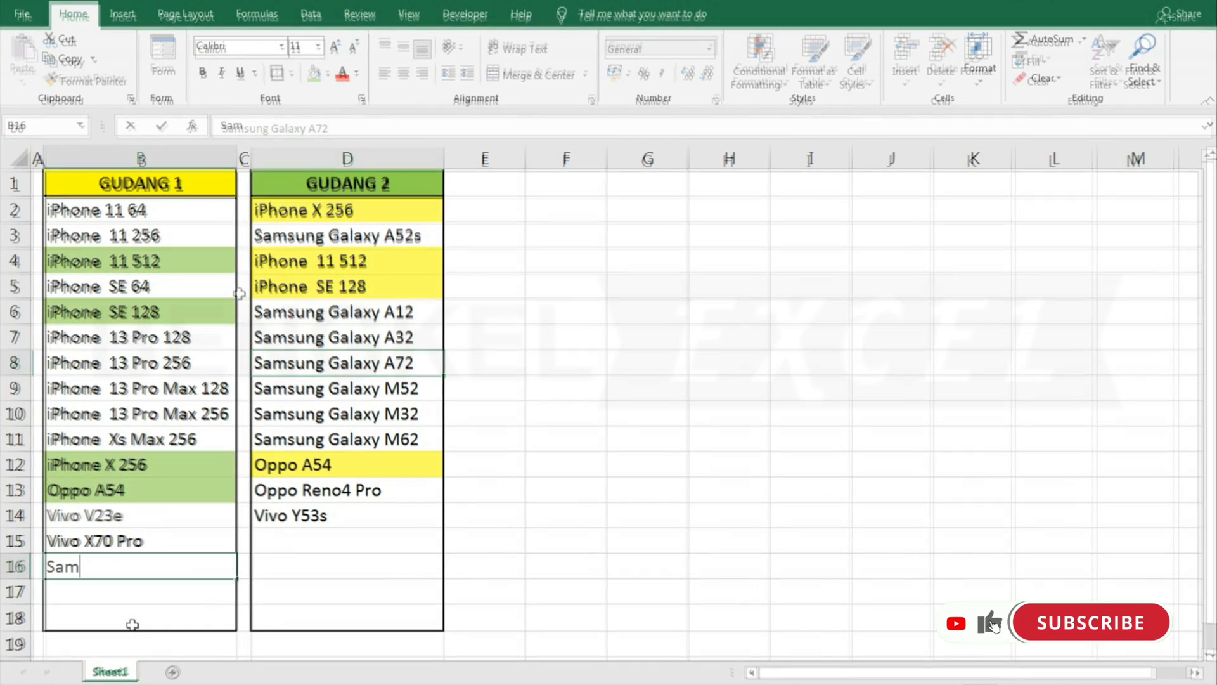
- Enter Samsung Galaxy A32 in cell B16, at the end of the GUDANG 1 list
{"action": "type", "text": "sun"}
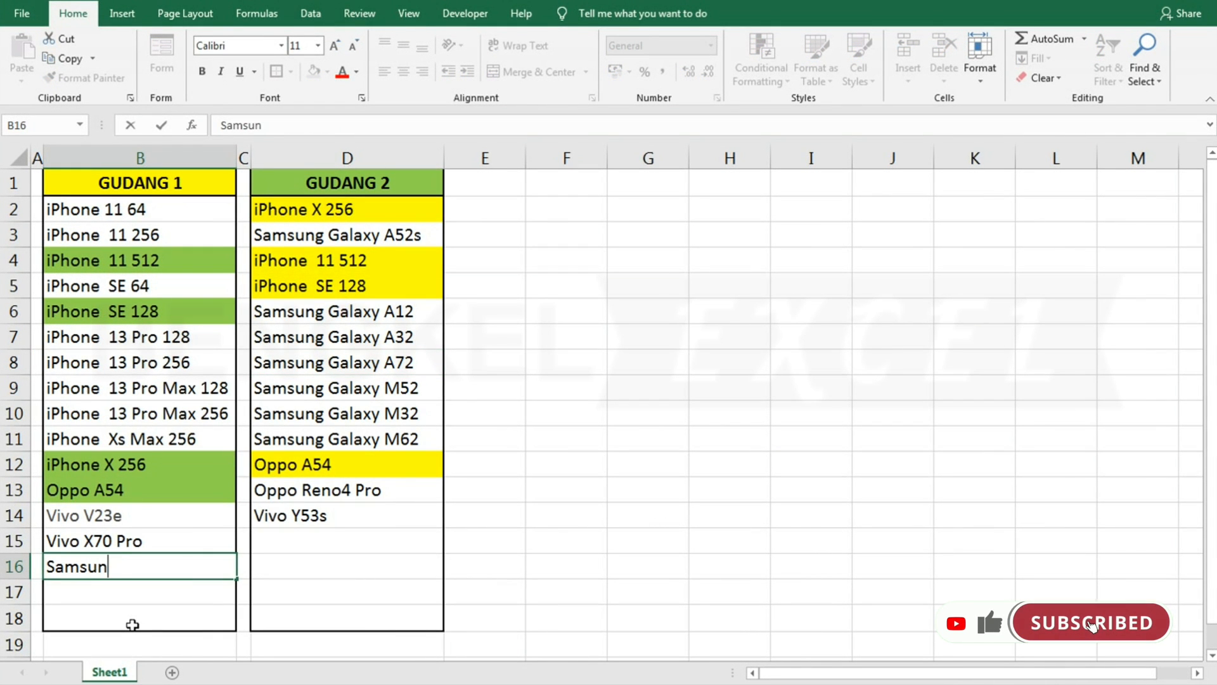
{"action": "type", "text": "g Ga"}
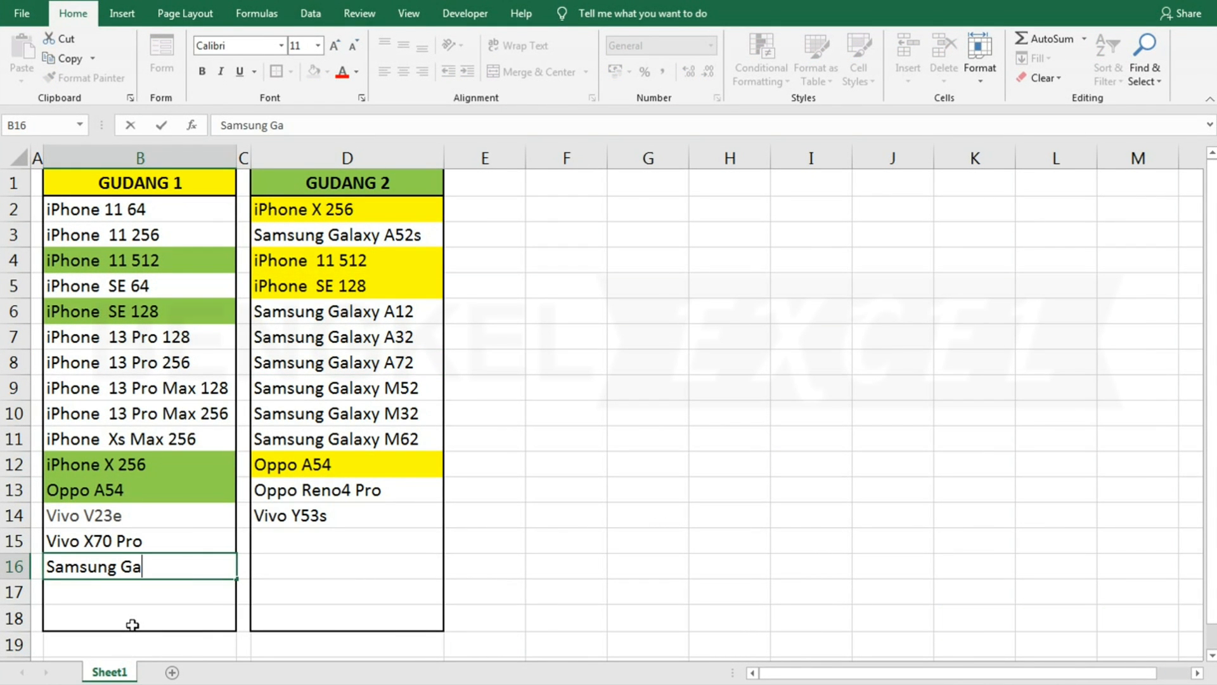
{"action": "type", "text": "laxy A32"}
{"action": "key", "text": "Return"}
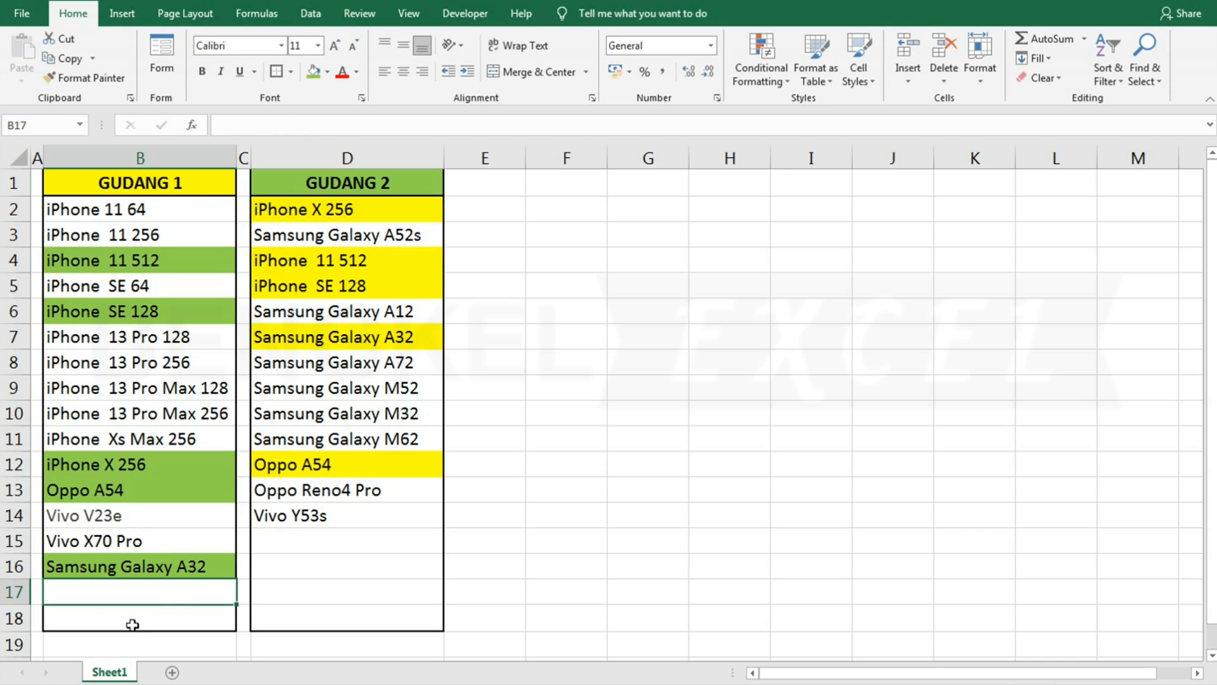
{"action": "left_click", "coordinate": [329, 339]}
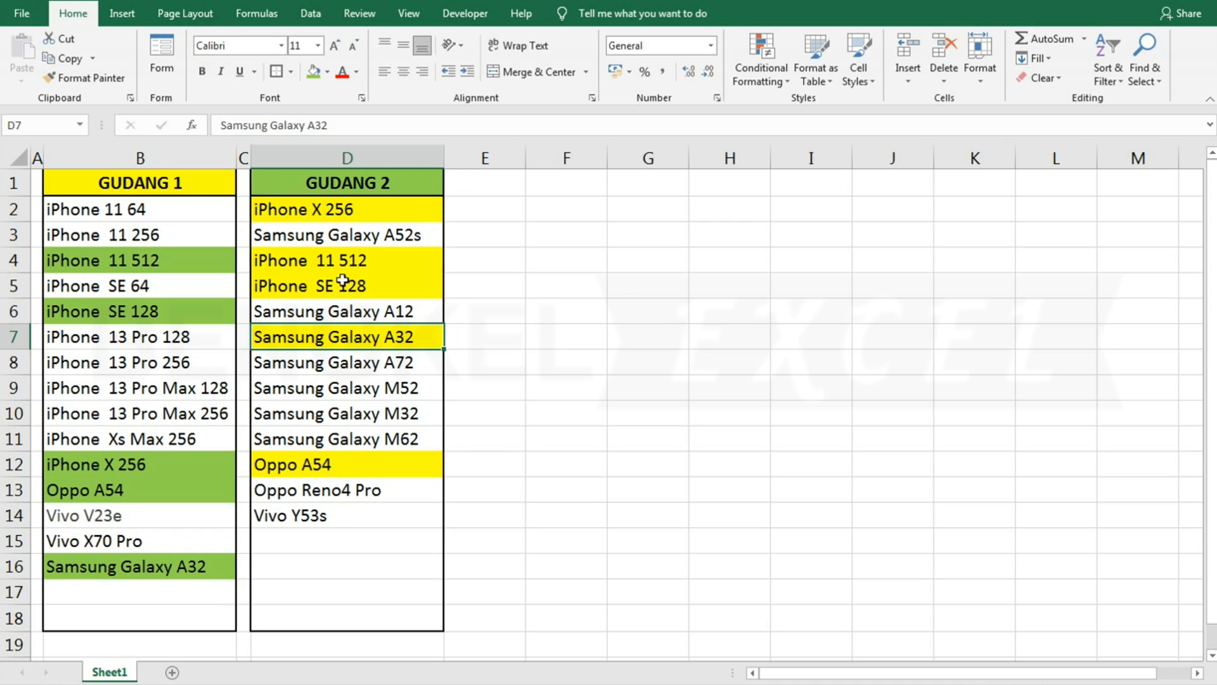
{"action": "left_click", "coordinate": [329, 256]}
{"action": "left_click", "coordinate": [295, 203]}
{"action": "left_click", "coordinate": [163, 258]}
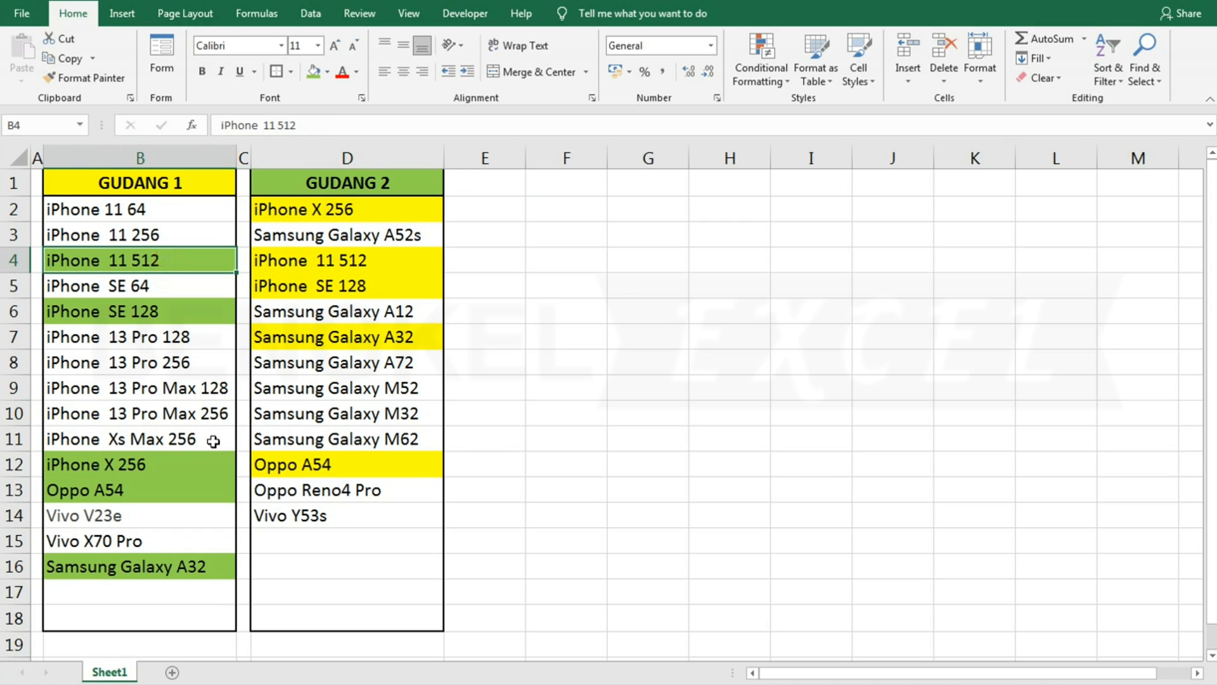
{"action": "left_click", "coordinate": [179, 566]}
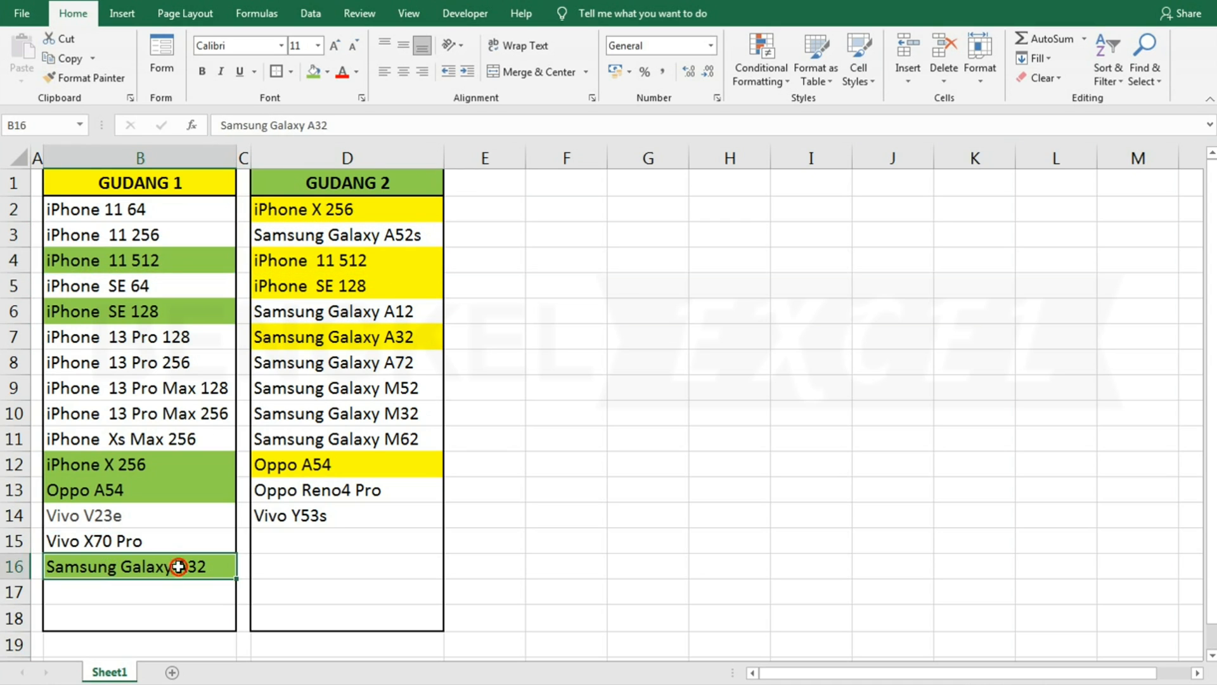
- Enter Vivo V23e in cell D15, at the end of the GUDANG 2 list, and check its match in GUDANG 1
{"action": "left_click", "coordinate": [292, 540]}
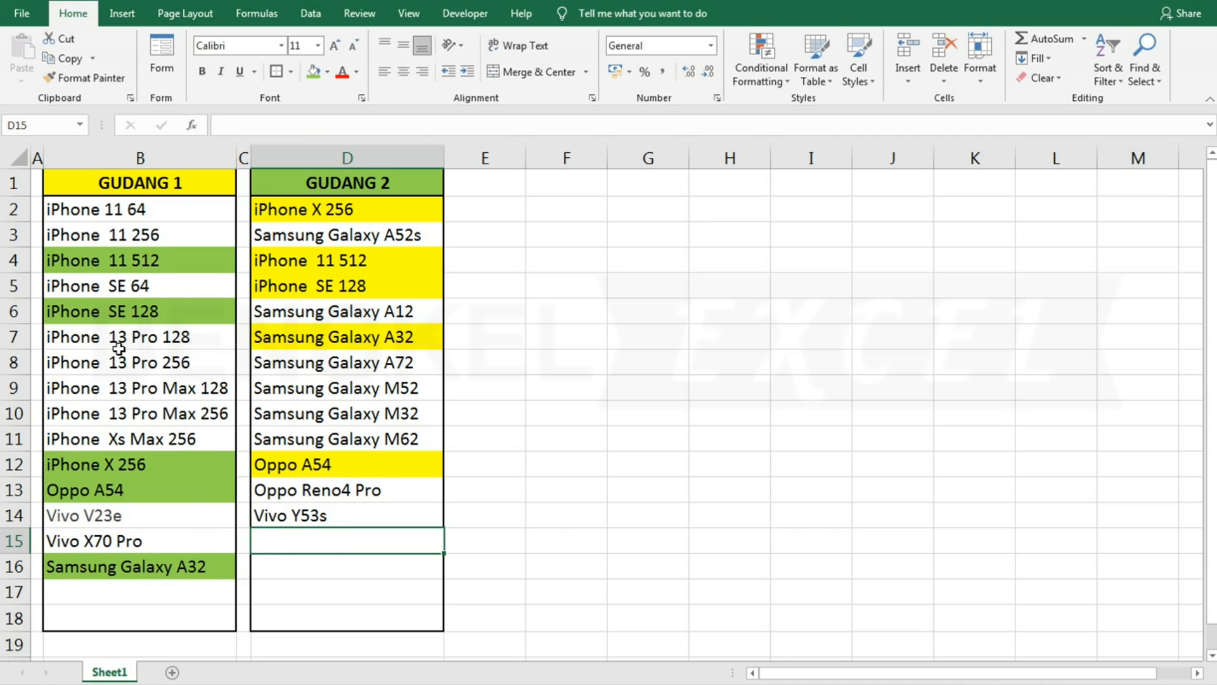
{"action": "type", "text": "Vivo "}
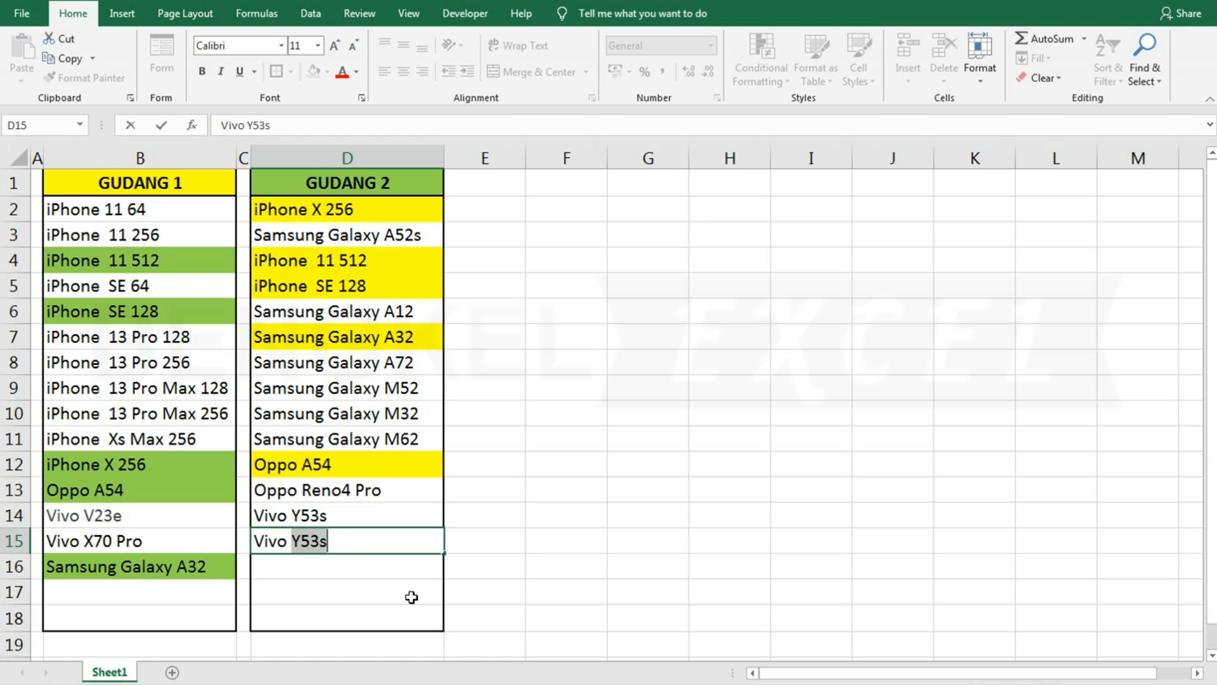
{"action": "type", "text": "V"}
{"action": "type", "text": "23e"}
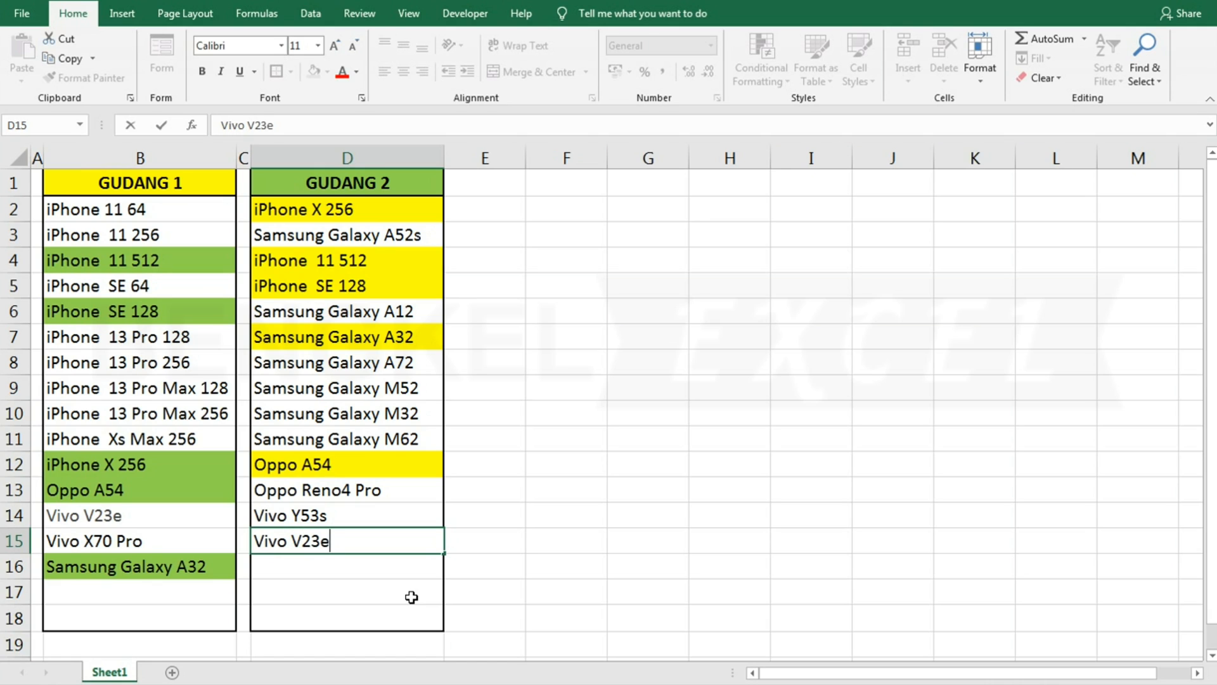
{"action": "key", "text": "Return"}
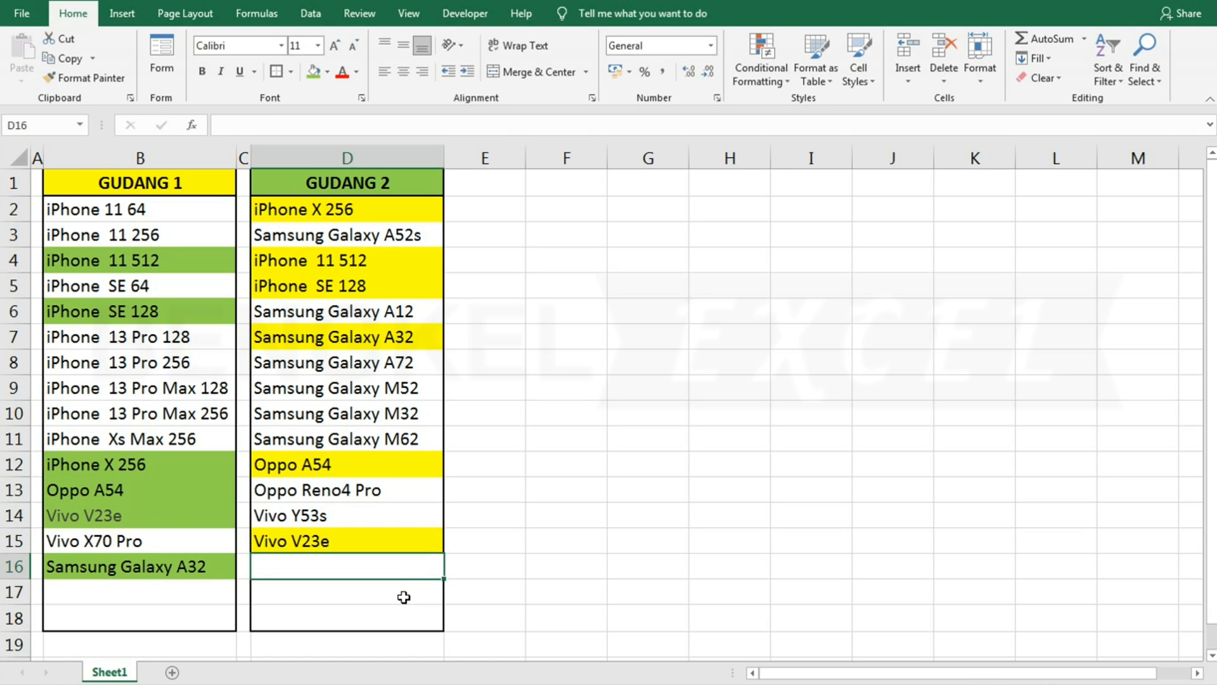
{"action": "left_click", "coordinate": [160, 517]}
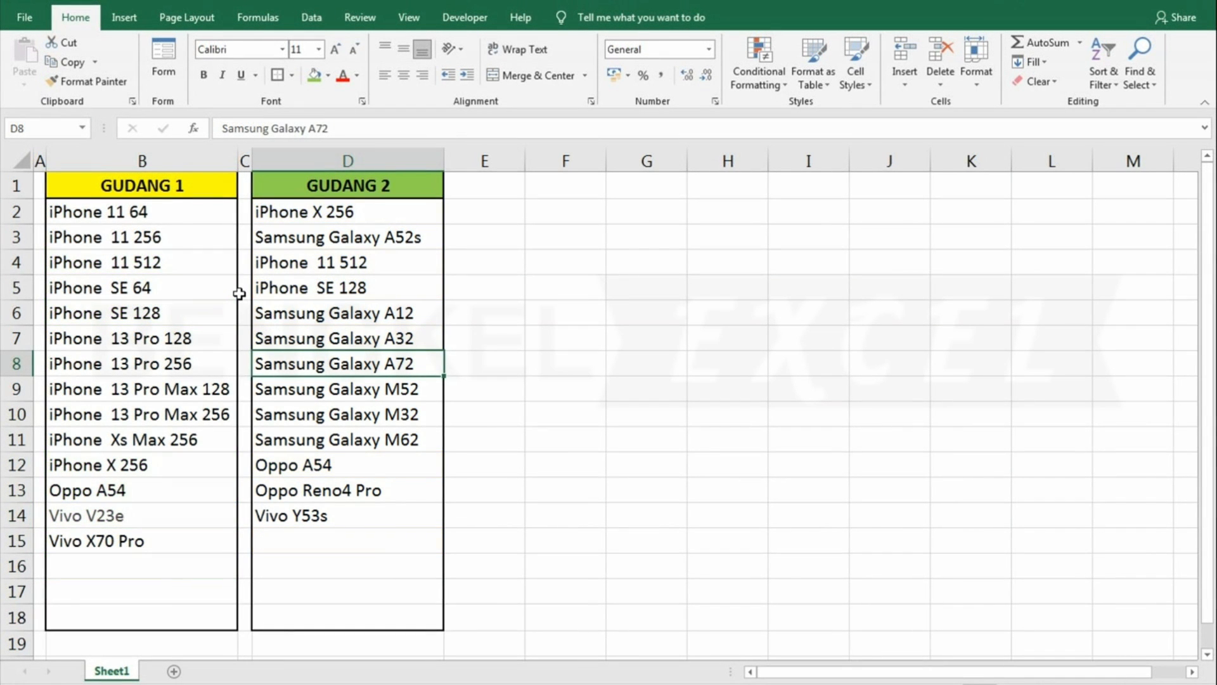
- Create a conditional formatting rule for B2:B18 that uses a formula to determine which cells to format
{"action": "left_click_drag", "start_coordinate": [135, 215], "coordinate": [153, 624]}
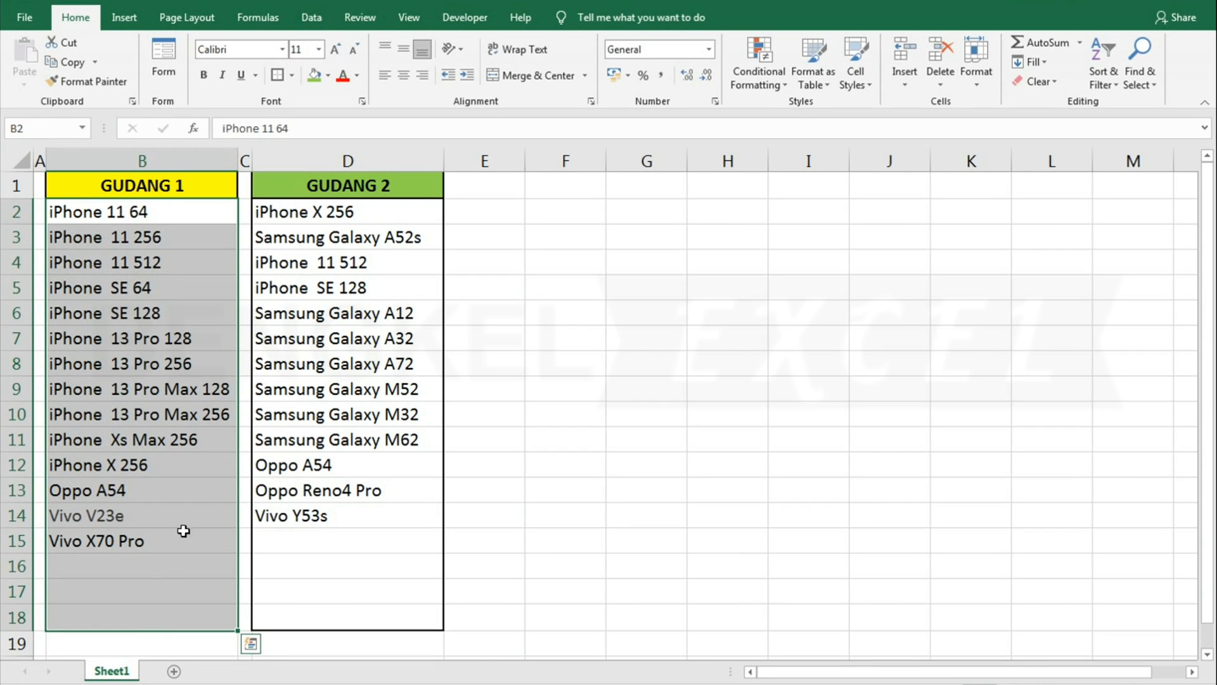
{"action": "left_click", "coordinate": [774, 81]}
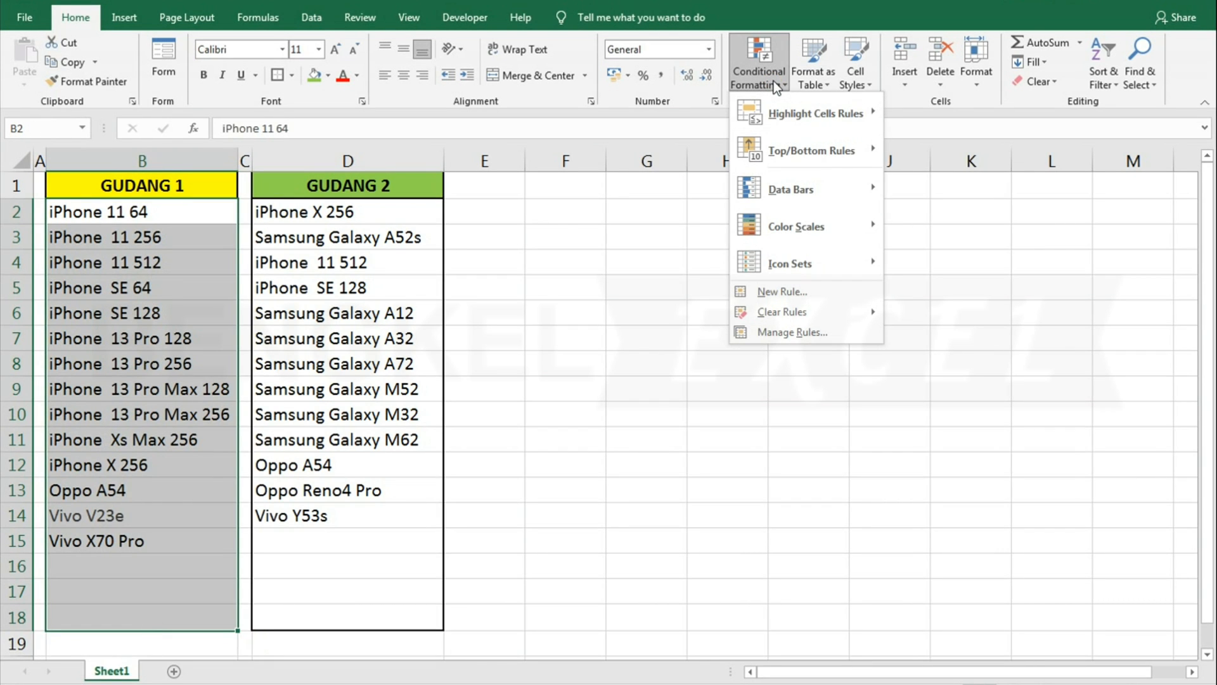
{"action": "left_click", "coordinate": [789, 331]}
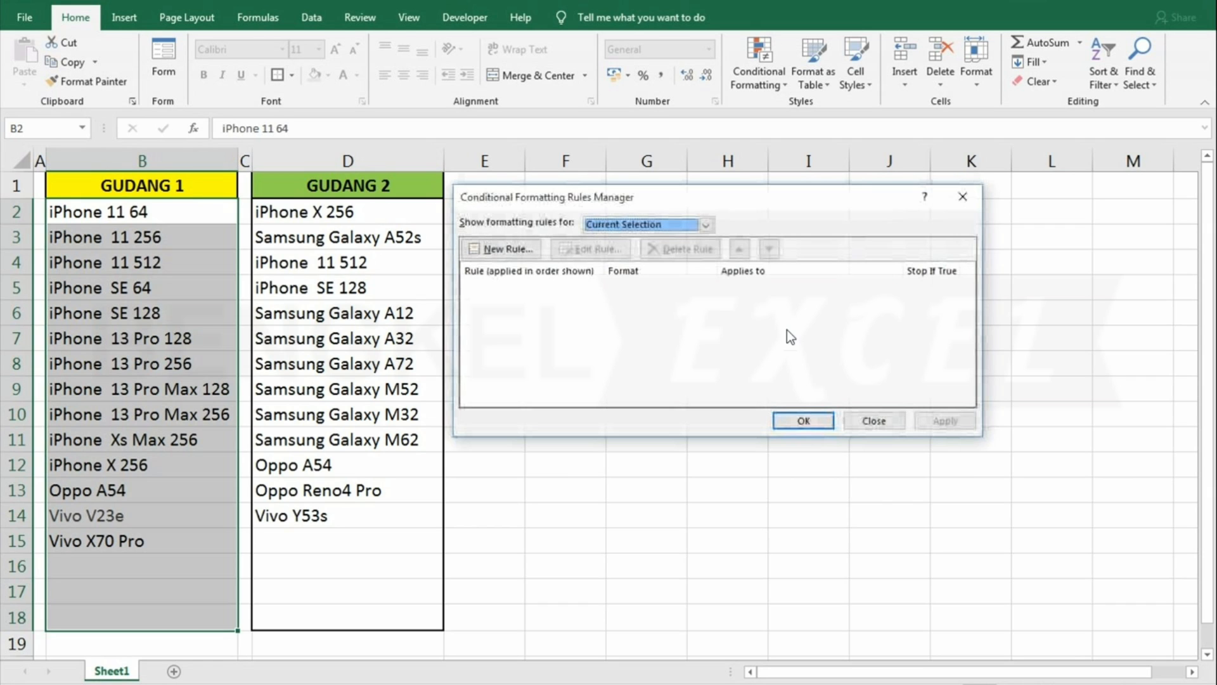
{"action": "left_click", "coordinate": [514, 252]}
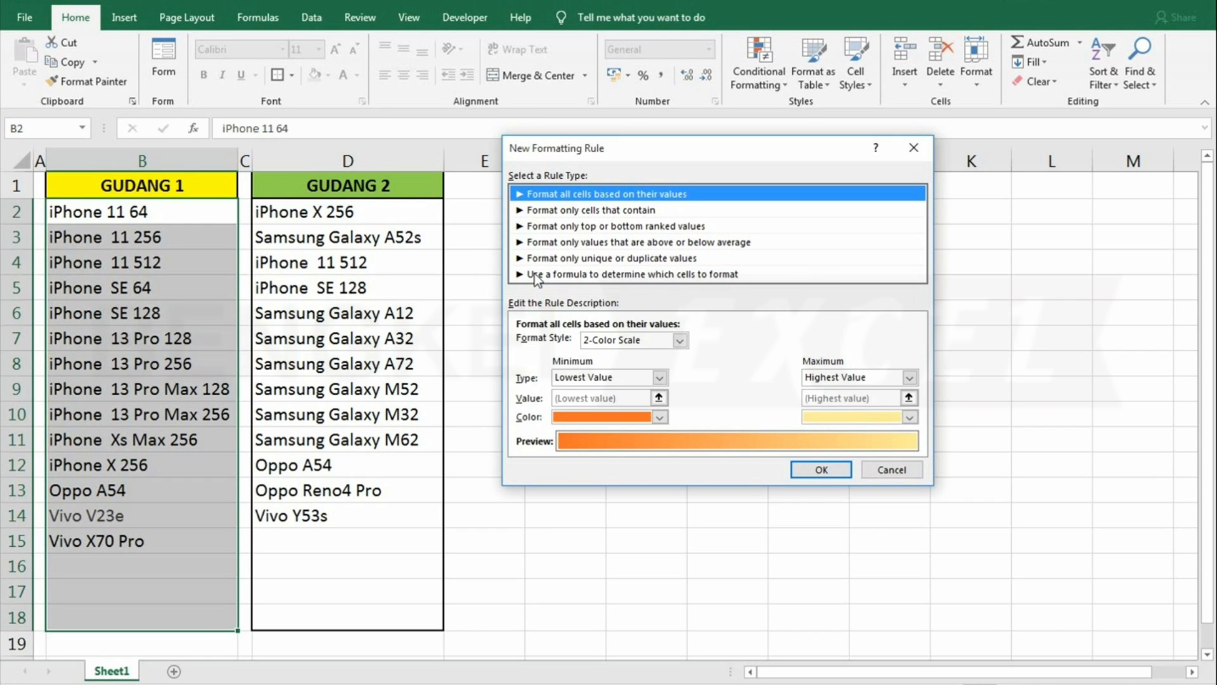
{"action": "left_click", "coordinate": [536, 275]}
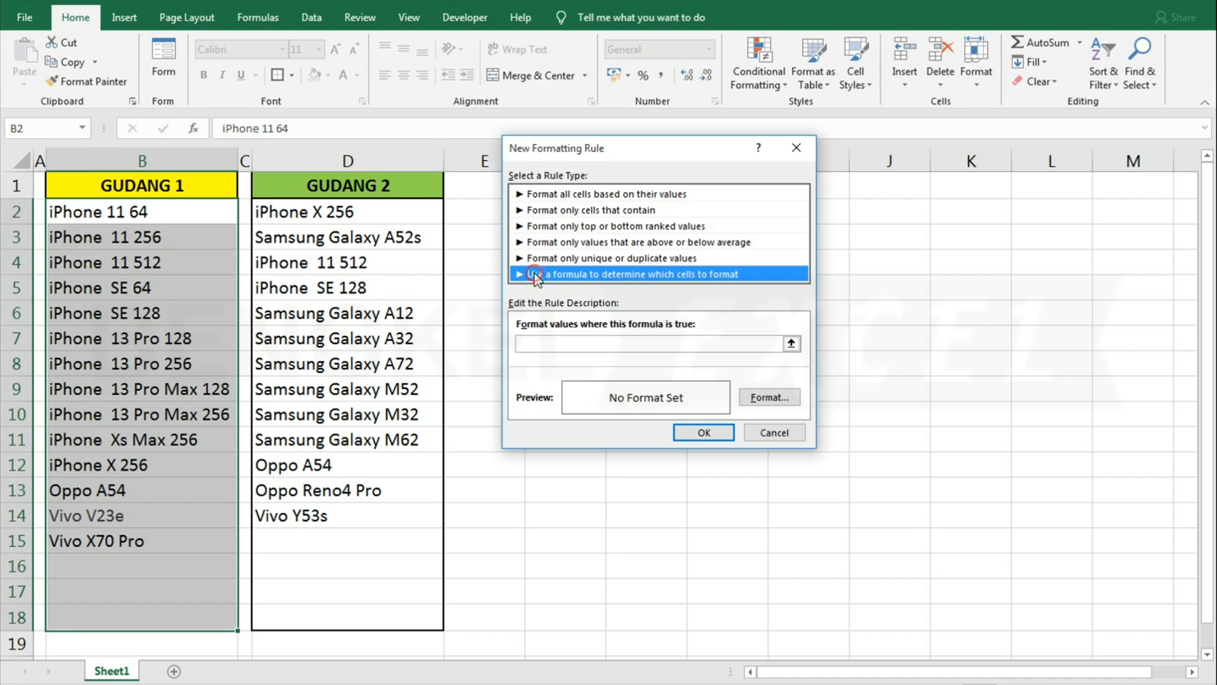
- Set the rule's formula to =countif($B$2:$B$18;$D2)=1
{"action": "left_click", "coordinate": [543, 344]}
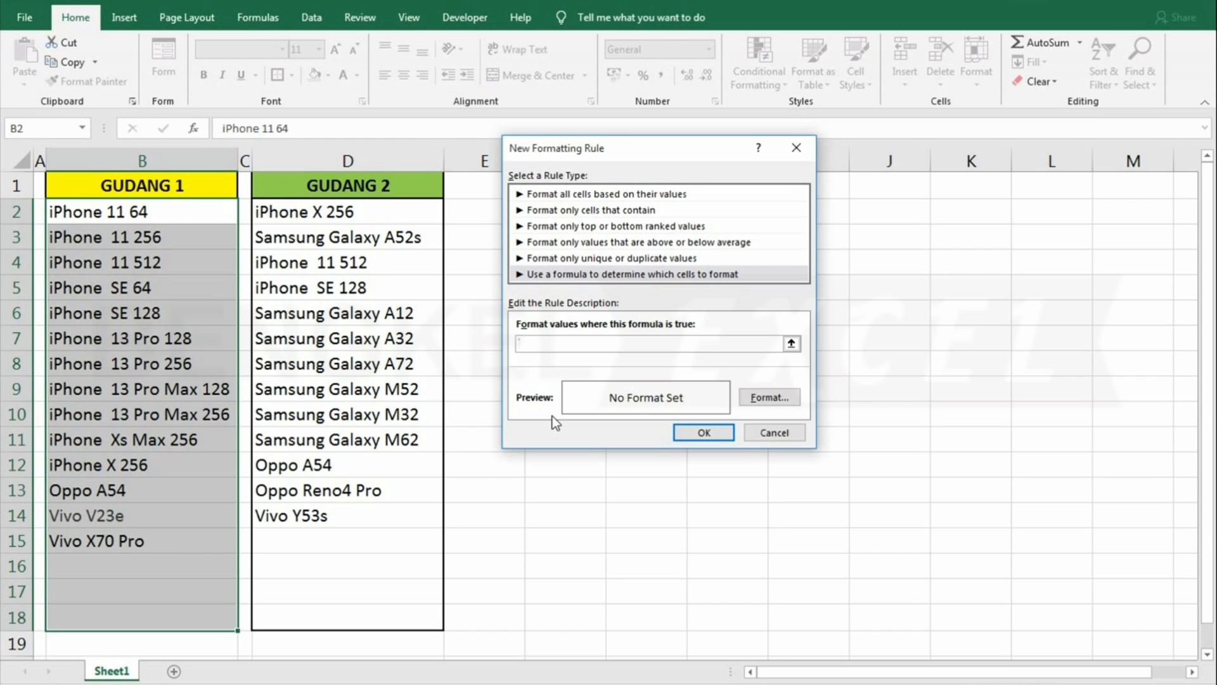
{"action": "type", "text": "=coun"}
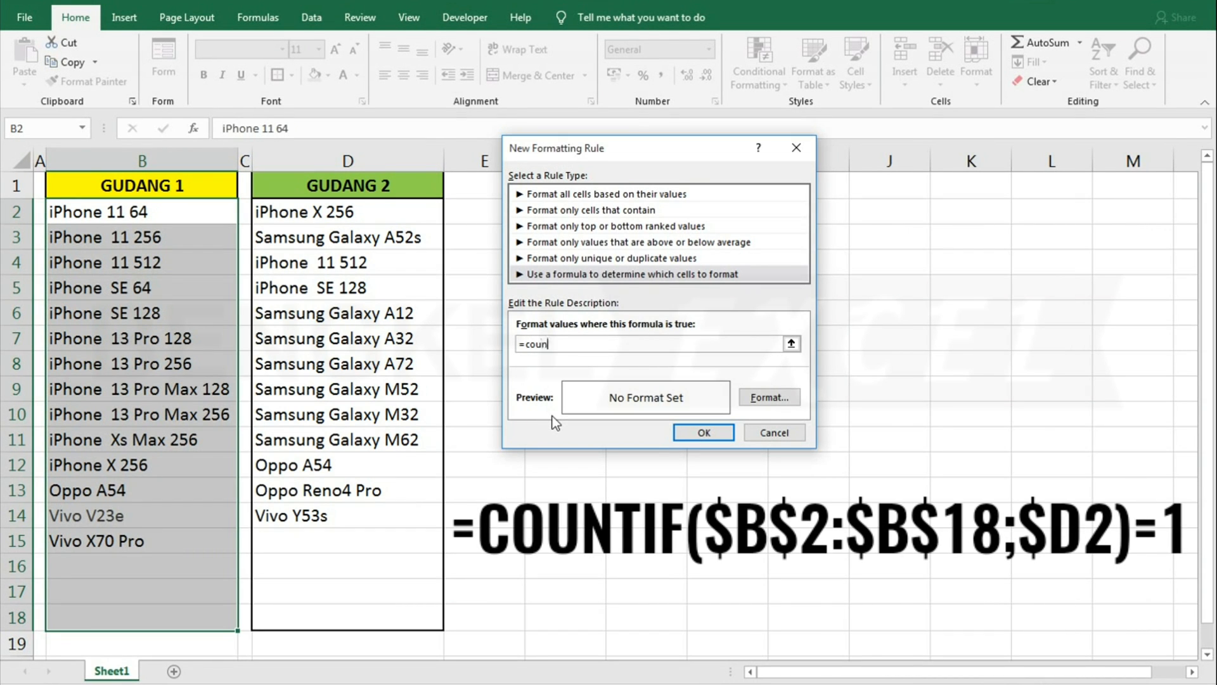
{"action": "type", "text": "tif("}
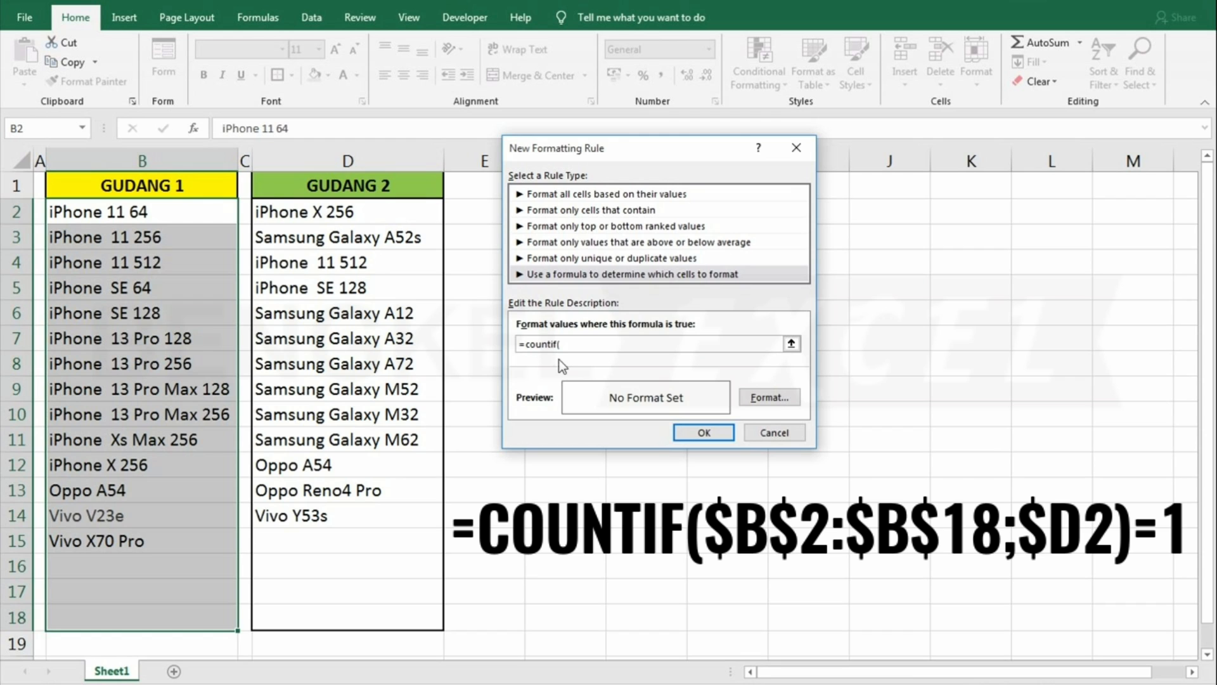
{"action": "left_click", "coordinate": [148, 209]}
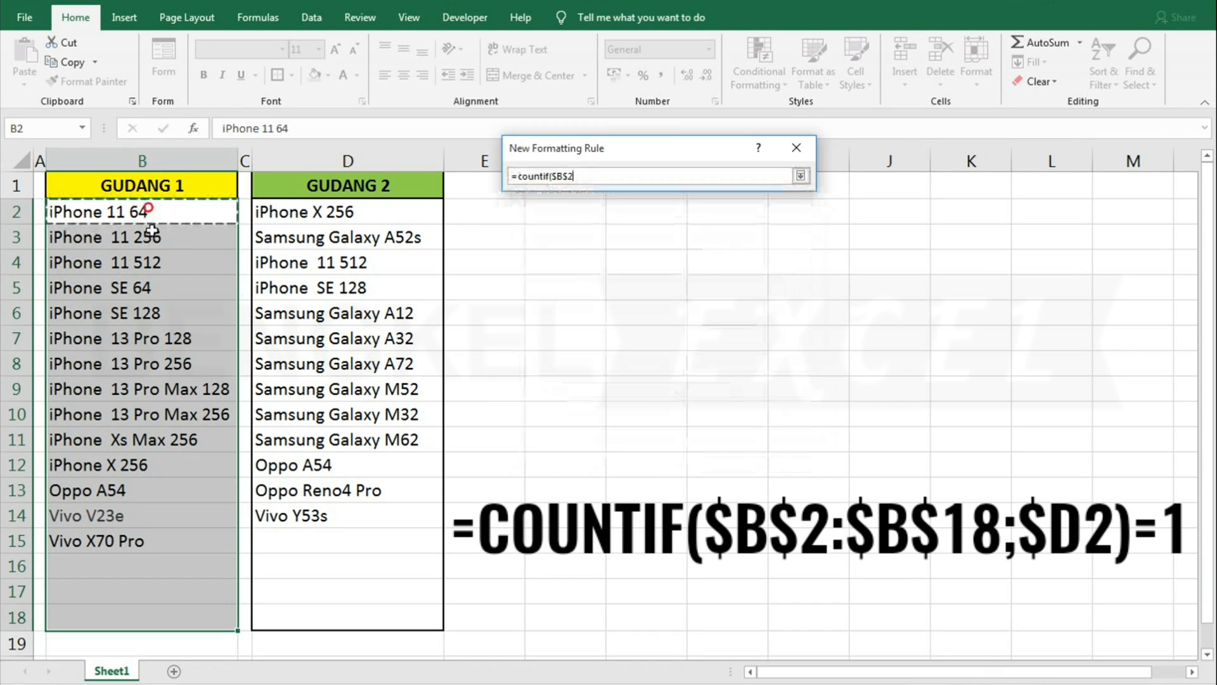
{"action": "left_click_drag", "start_coordinate": [152, 230], "coordinate": [174, 620]}
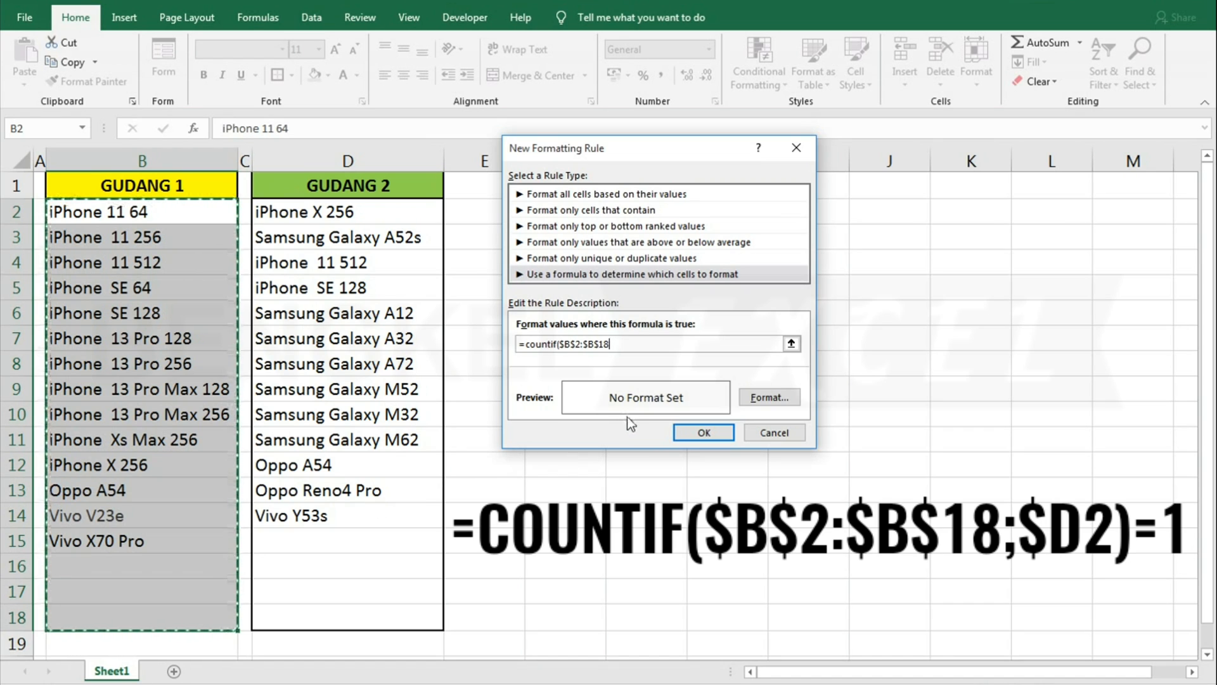
{"action": "type", "text": ";"}
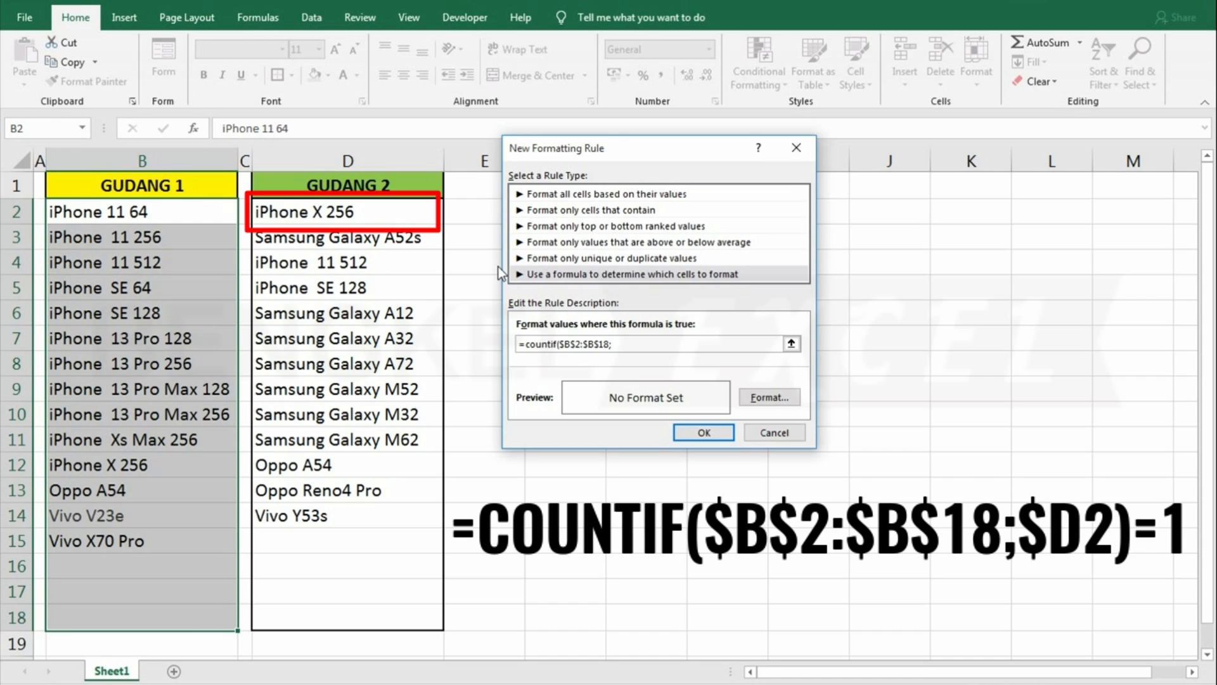
{"action": "left_click", "coordinate": [397, 217]}
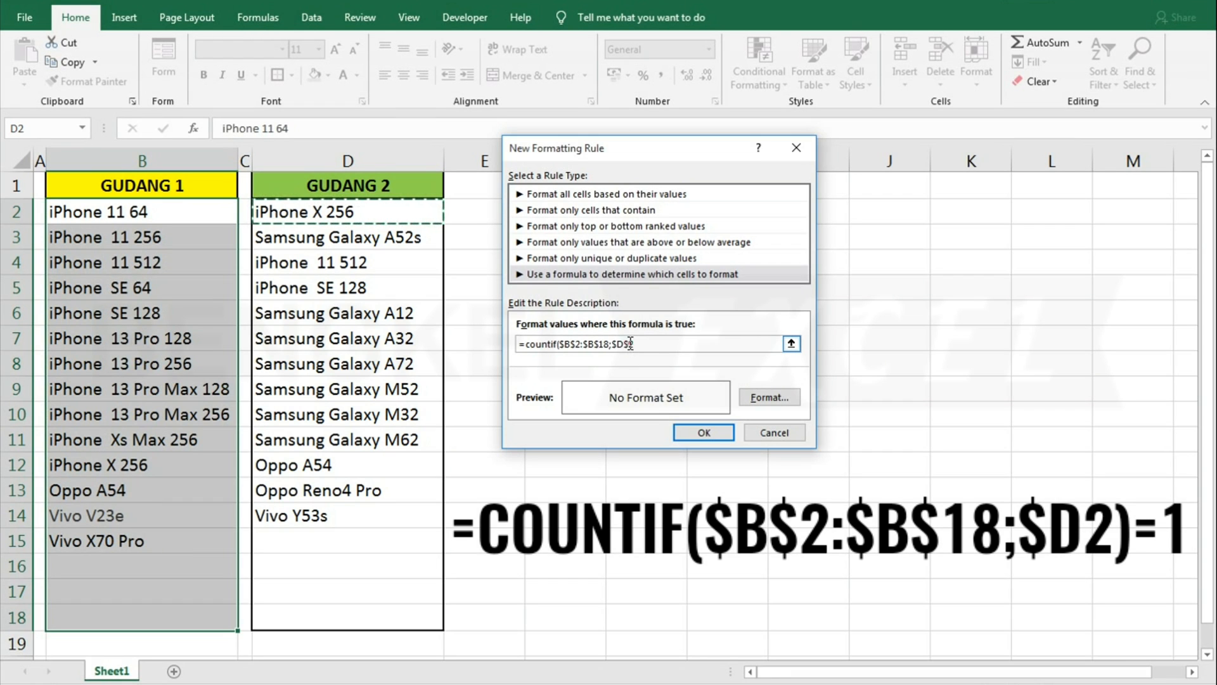
{"action": "key", "text": "BackSpace"}
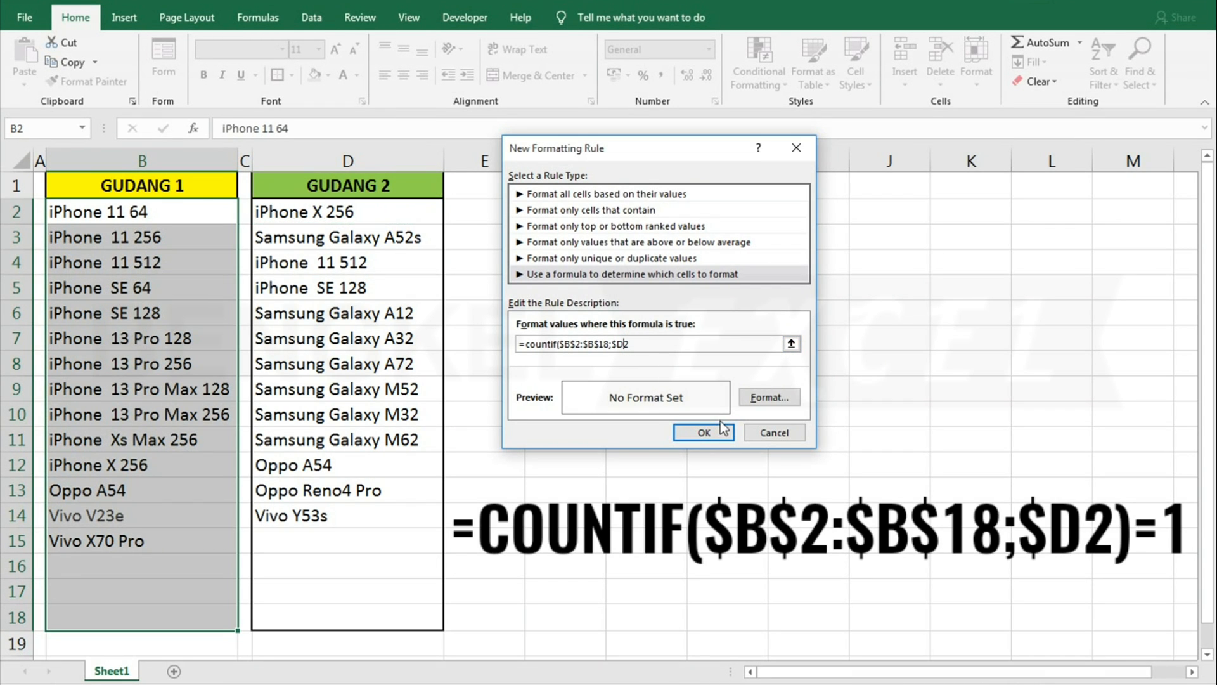
{"action": "left_click", "coordinate": [642, 346]}
{"action": "type", "text": ")"}
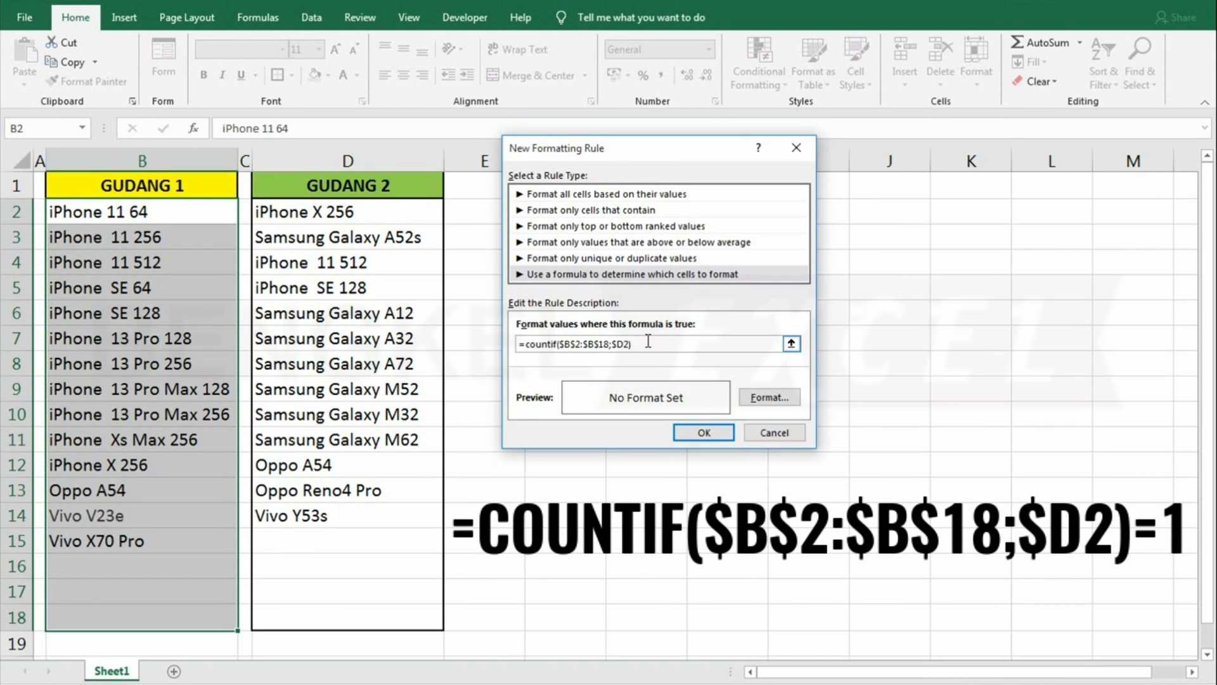
{"action": "type", "text": "="}
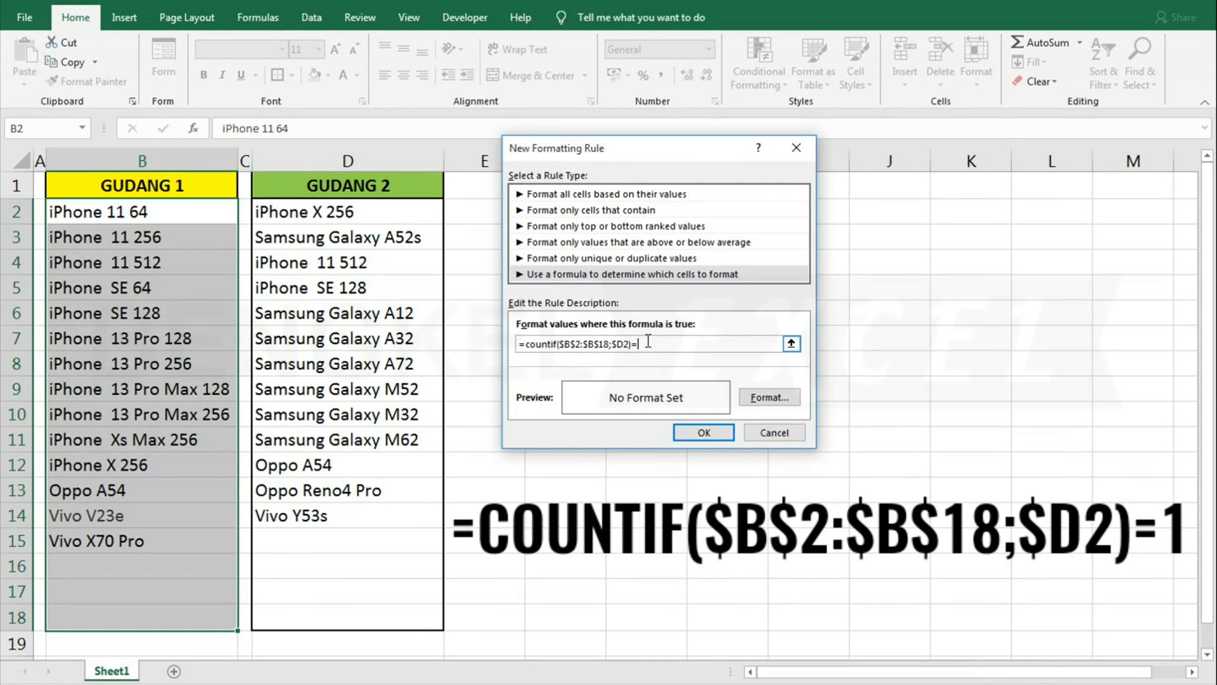
{"action": "type", "text": "1"}
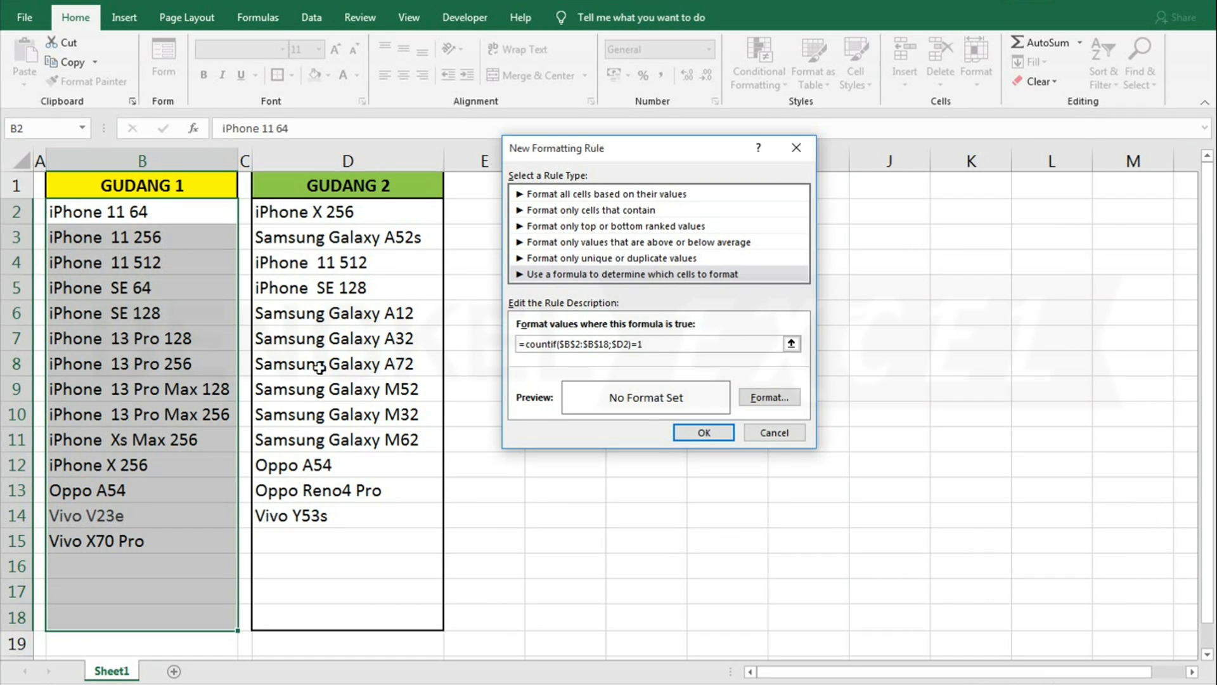
- Give the COUNTIF rule a yellow fill and save it to the rules list
{"action": "left_click", "coordinate": [773, 397]}
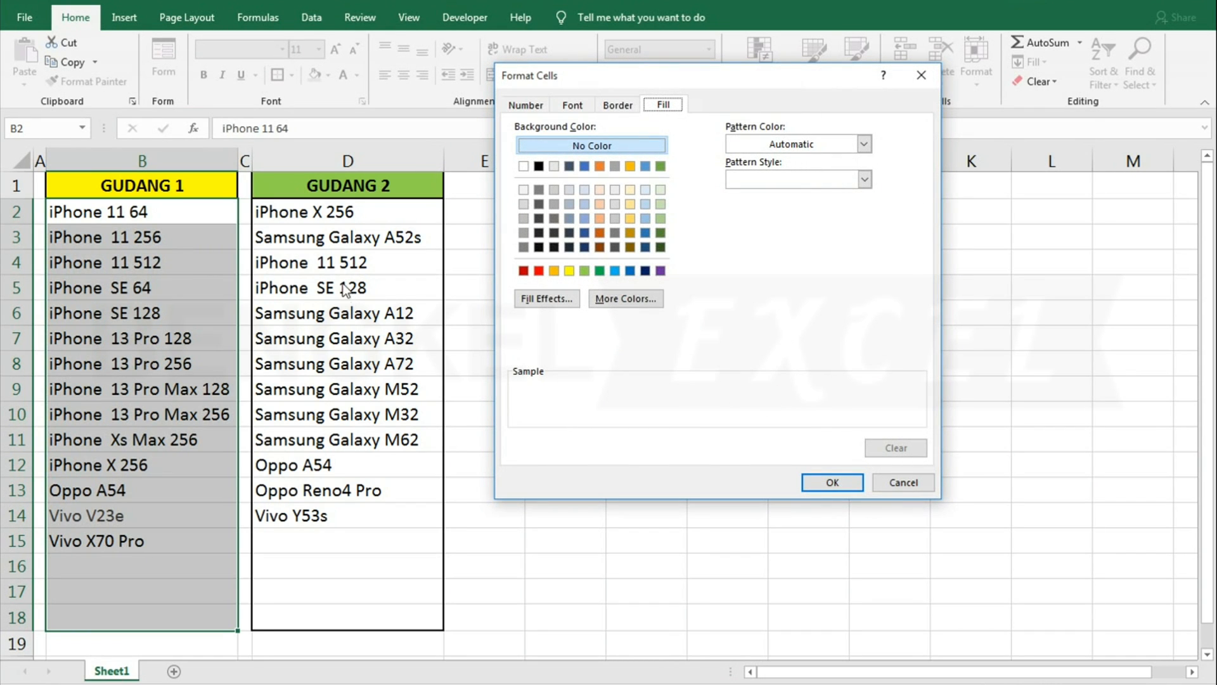
{"action": "left_click", "coordinate": [571, 272]}
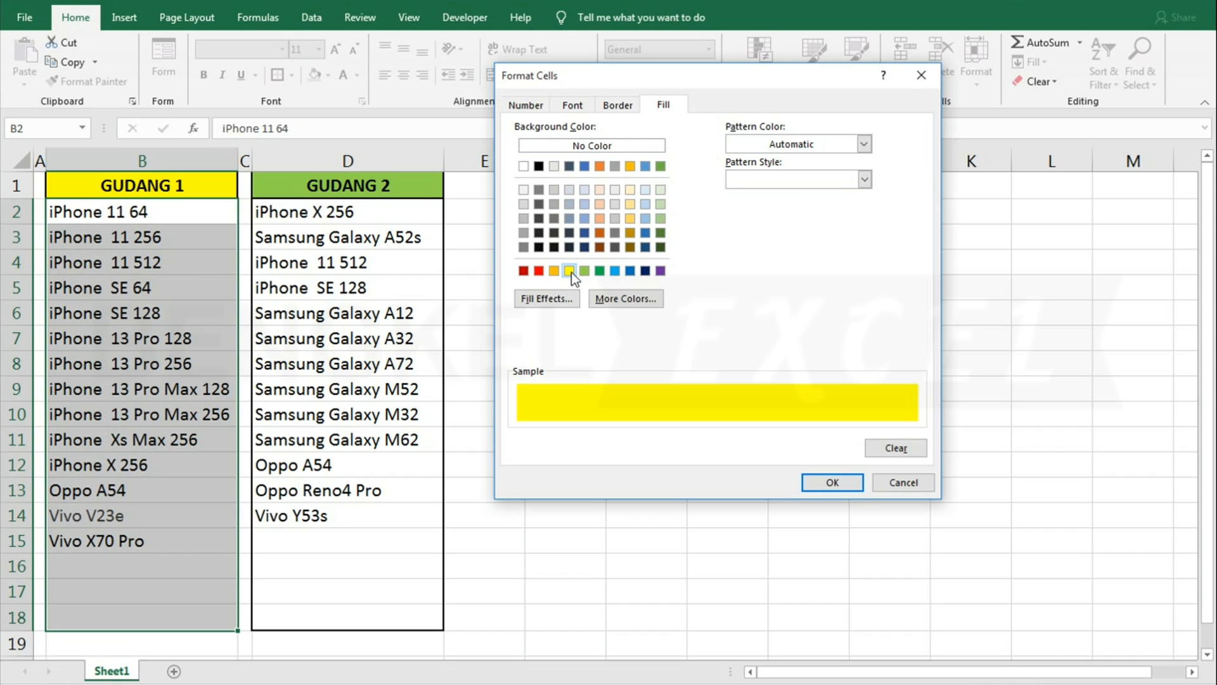
{"action": "left_click", "coordinate": [847, 492]}
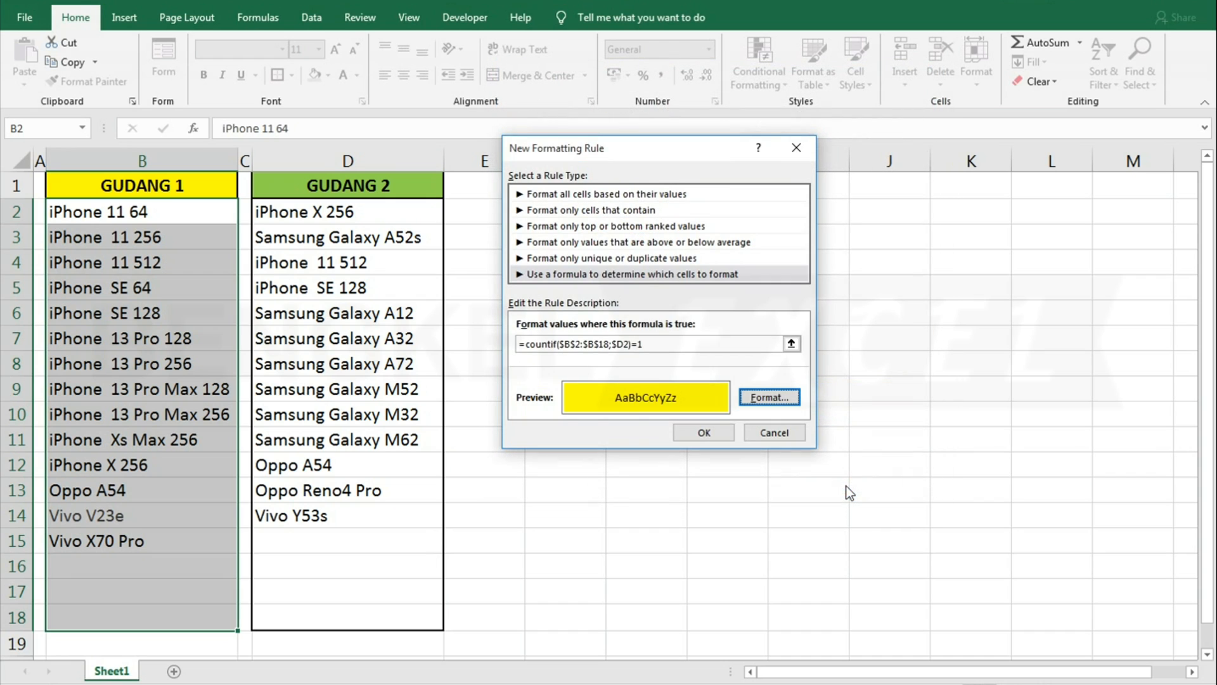
{"action": "left_click", "coordinate": [701, 433]}
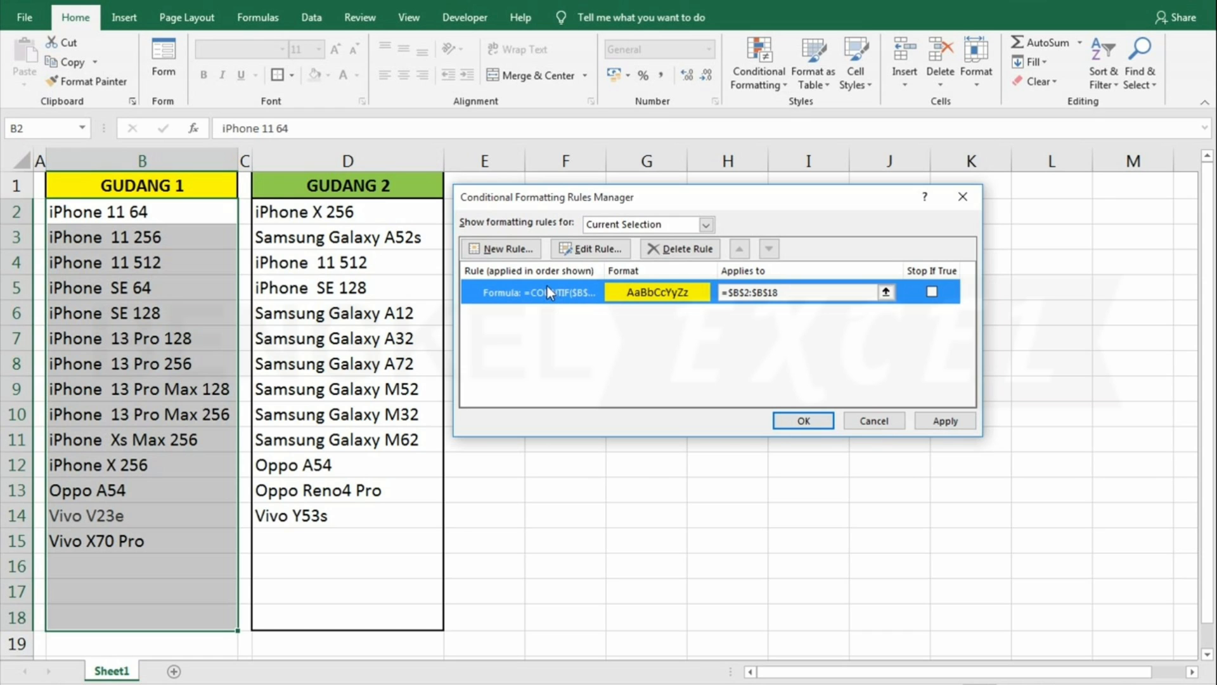
- Add a second formula-based conditional formatting rule for B2:B18 with the formula =countif($D$2:$D$18;$B2)=1
{"action": "left_click", "coordinate": [515, 249]}
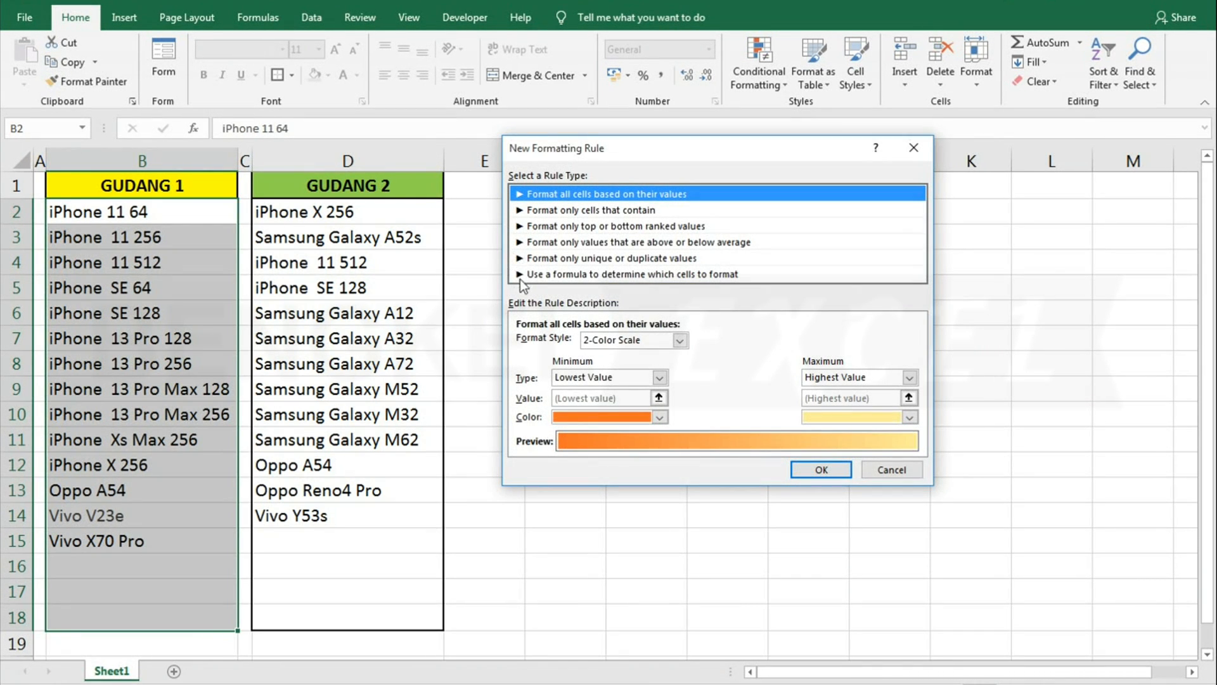
{"action": "left_click", "coordinate": [603, 274]}
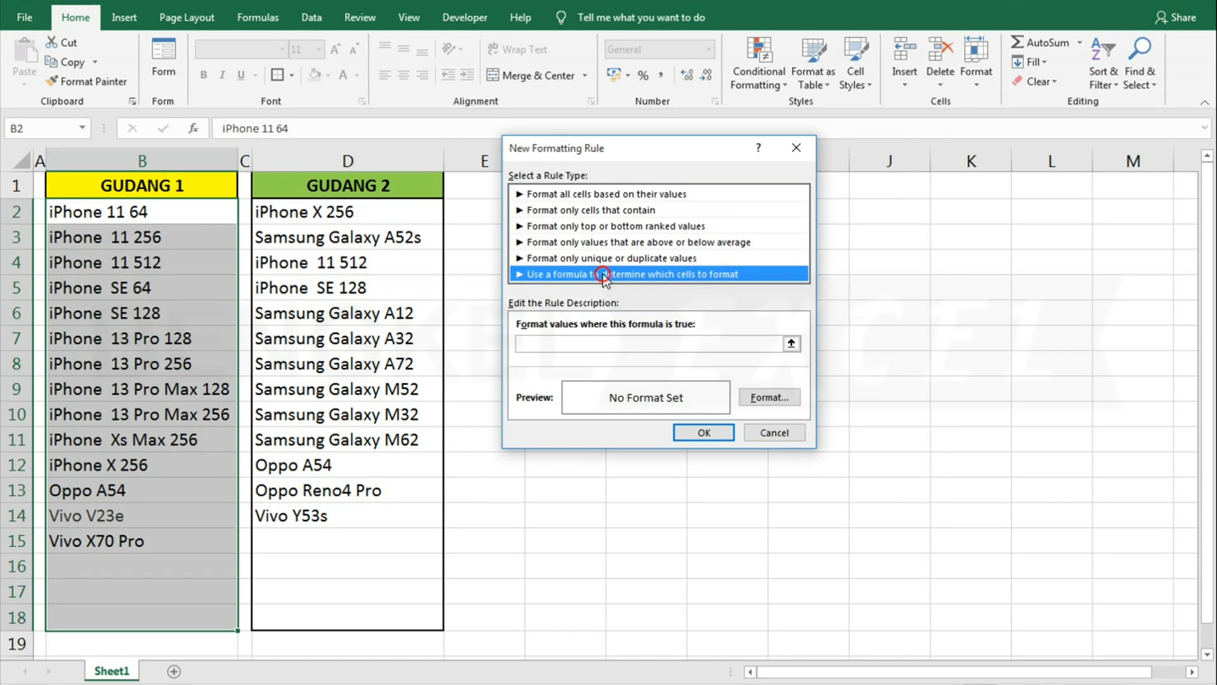
{"action": "left_click", "coordinate": [578, 347]}
{"action": "type", "text": "="}
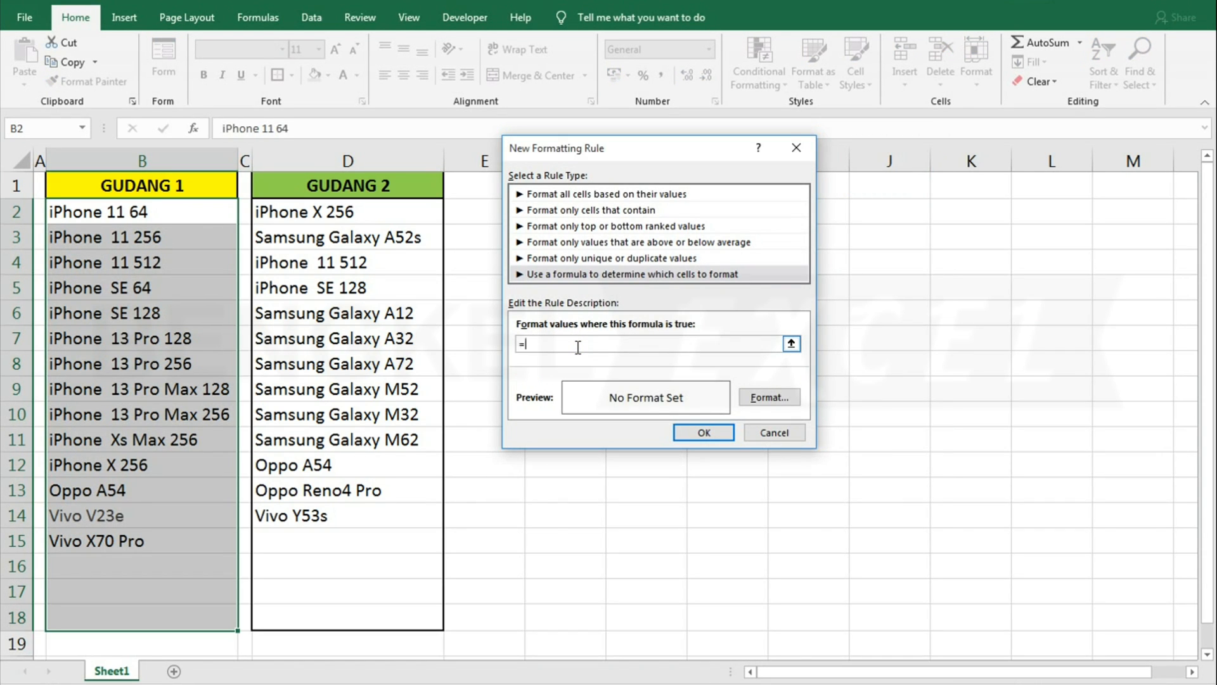
{"action": "type", "text": "countif("}
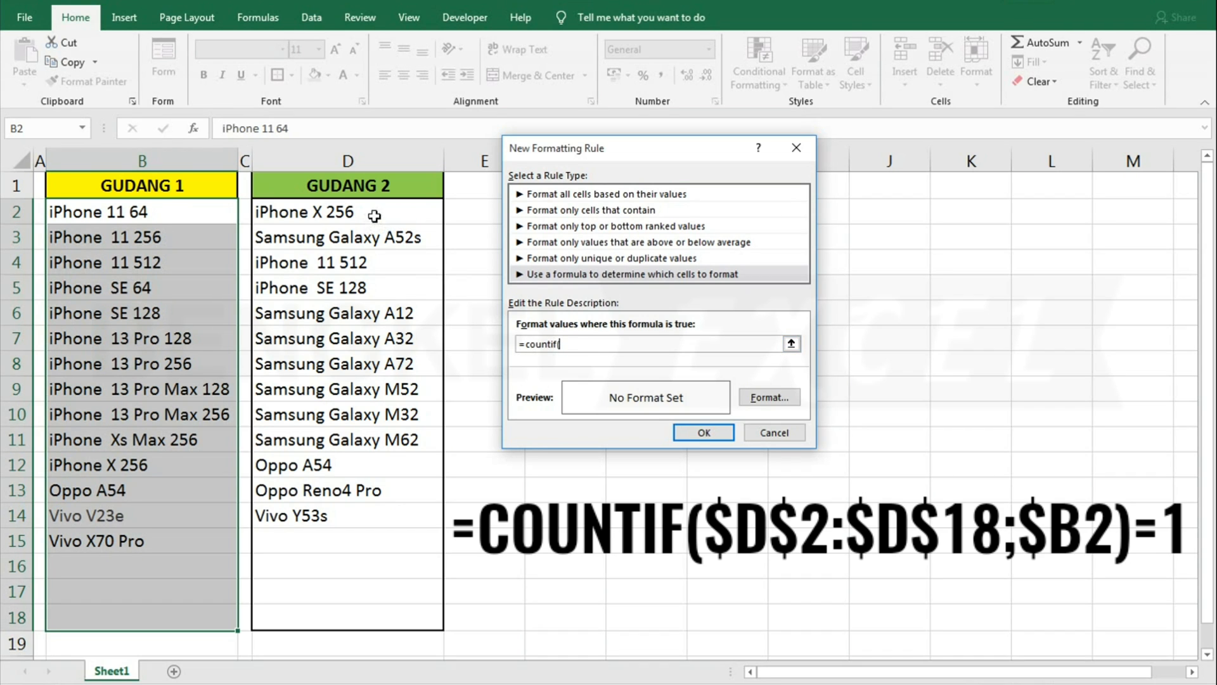
{"action": "left_click_drag", "start_coordinate": [374, 213], "coordinate": [385, 610]}
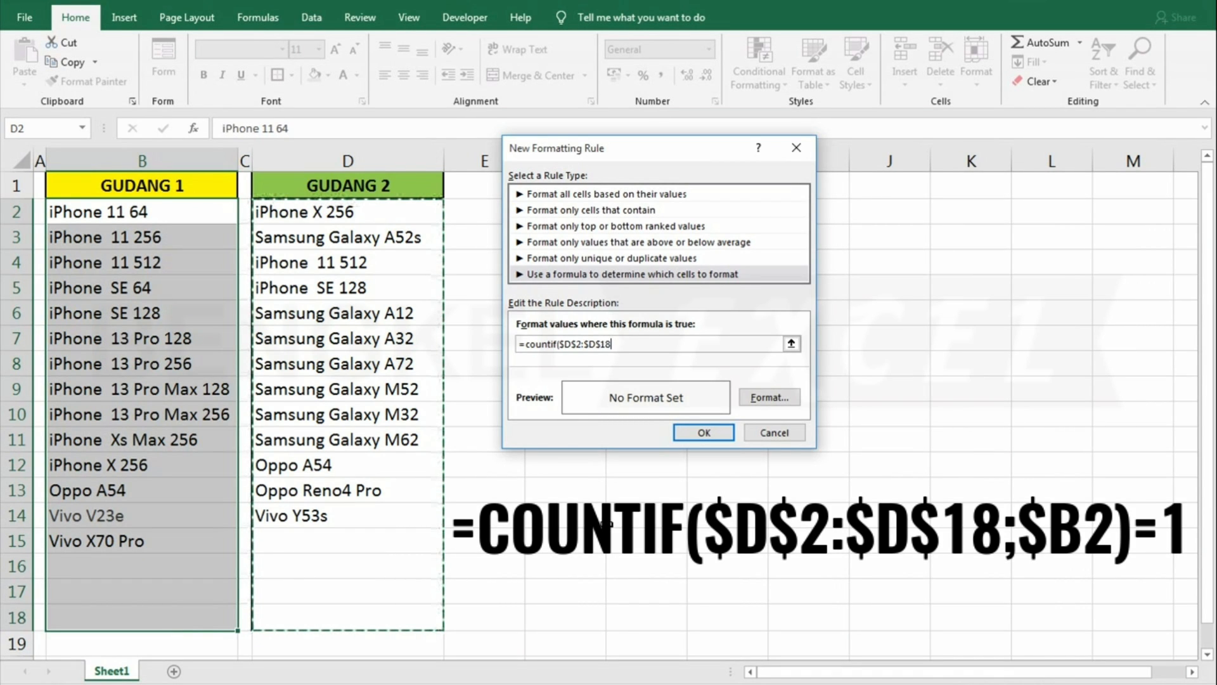
{"action": "type", "text": ";"}
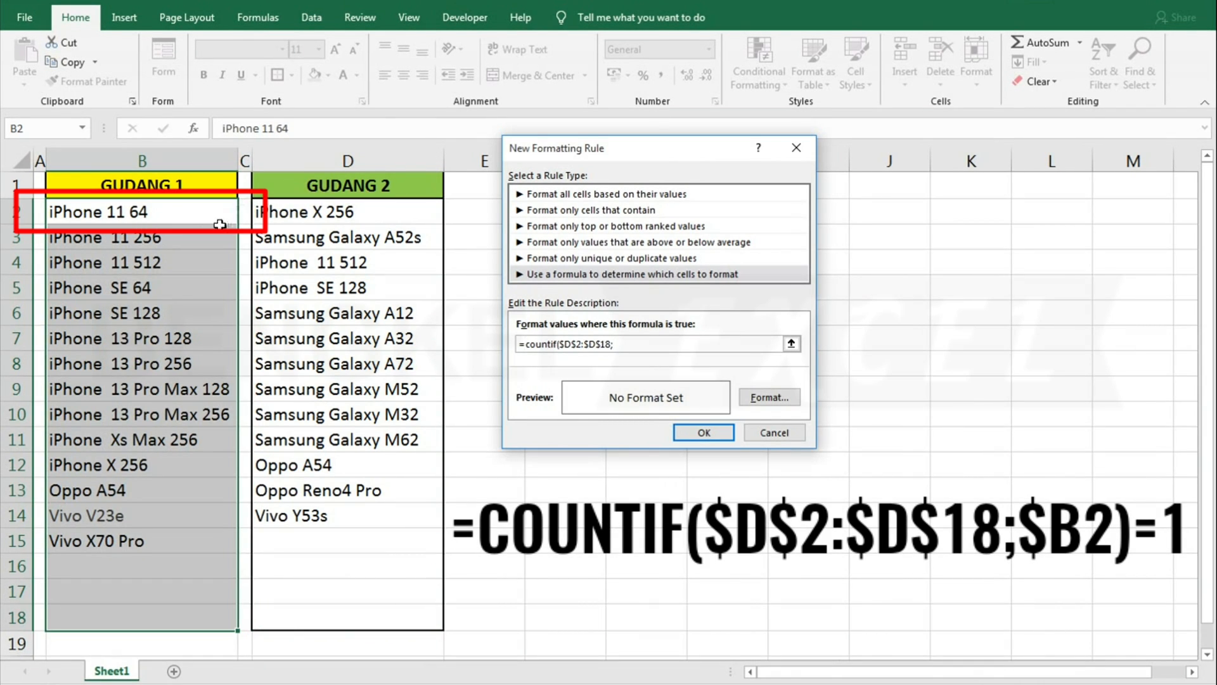
{"action": "left_click", "coordinate": [197, 213]}
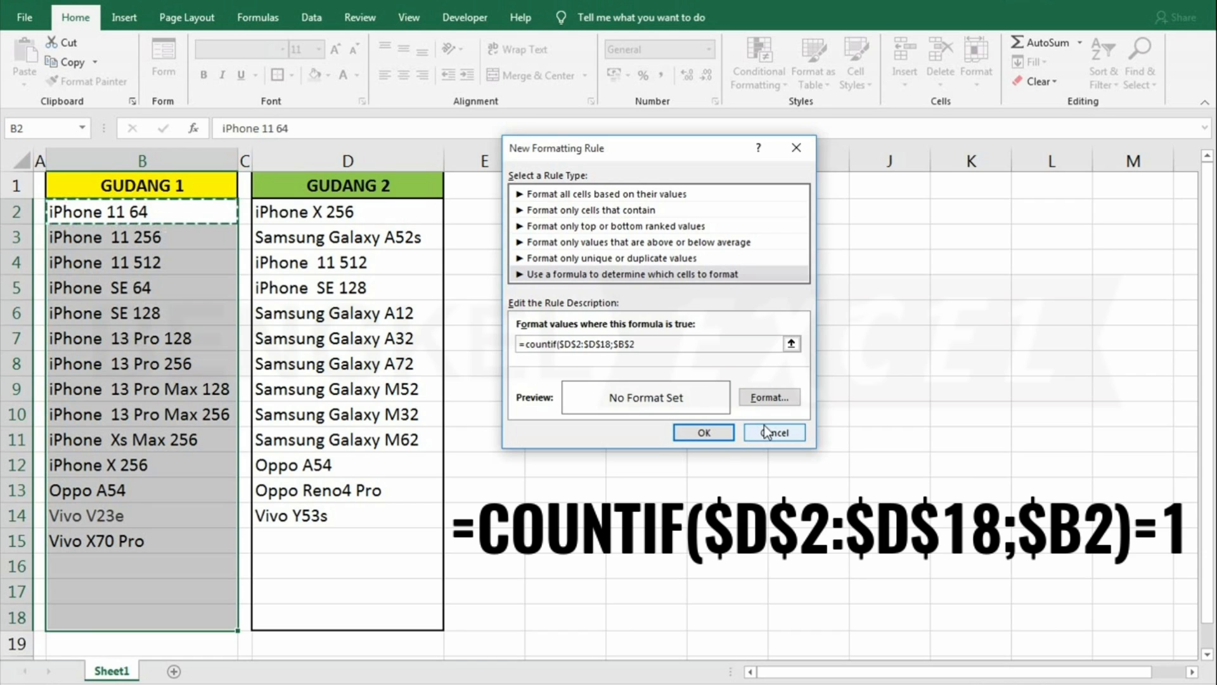
{"action": "key", "text": "F4"}
{"action": "key", "text": "F4"}
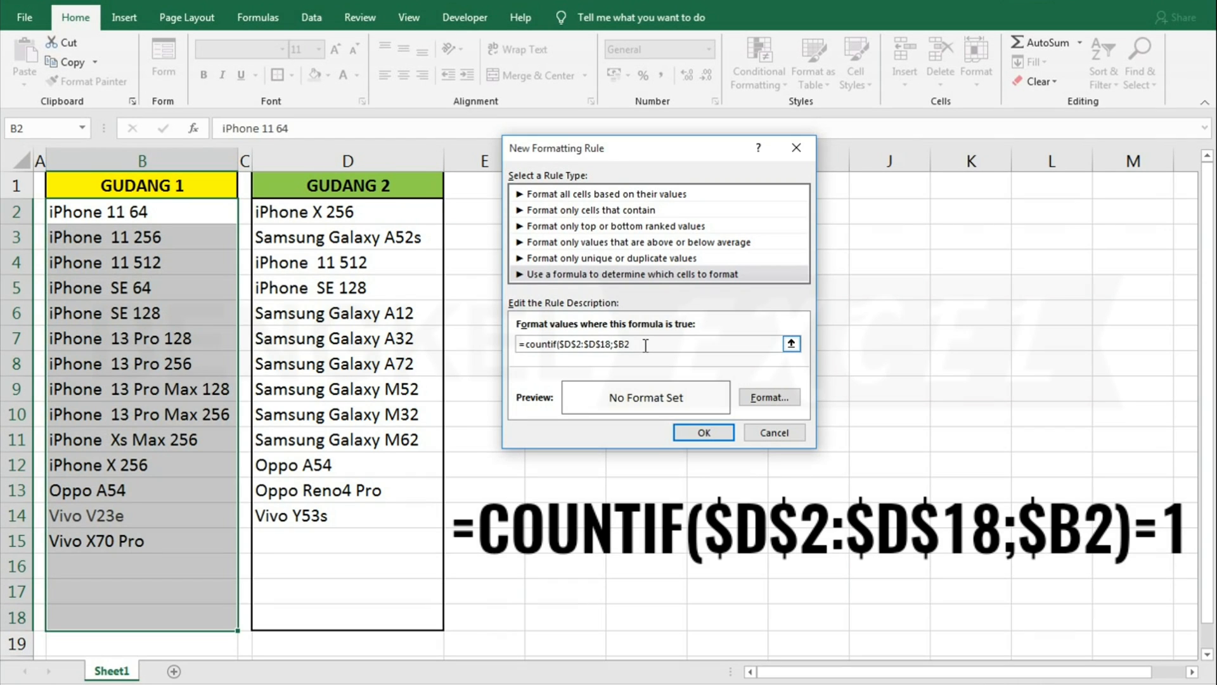
{"action": "type", "text": ")=1"}
- Give the second COUNTIF rule a light green fill and save it to the rules list
{"action": "left_click", "coordinate": [789, 401]}
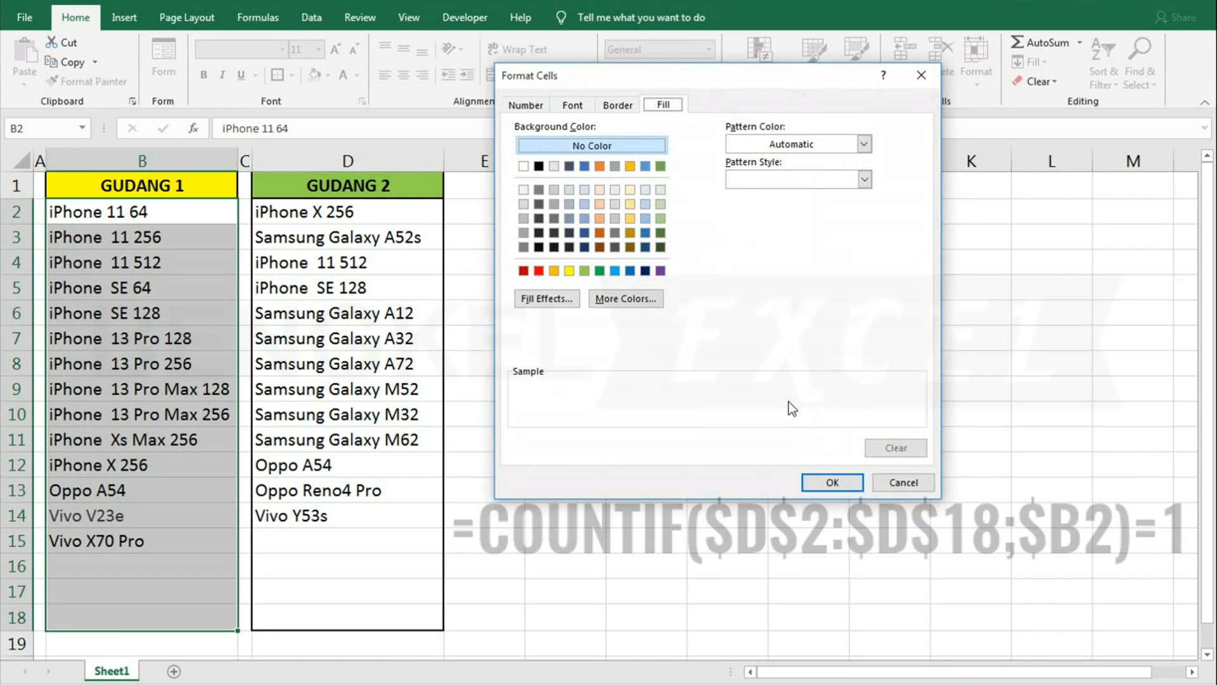
{"action": "left_click", "coordinate": [588, 272]}
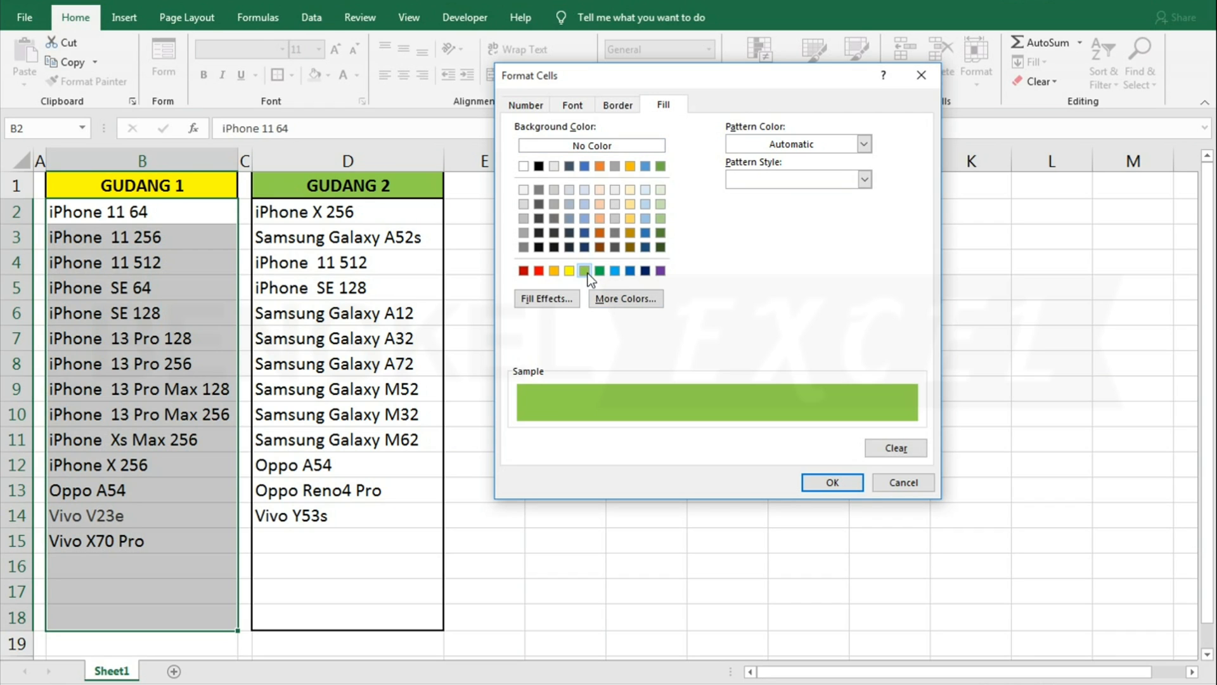
{"action": "left_click", "coordinate": [845, 482]}
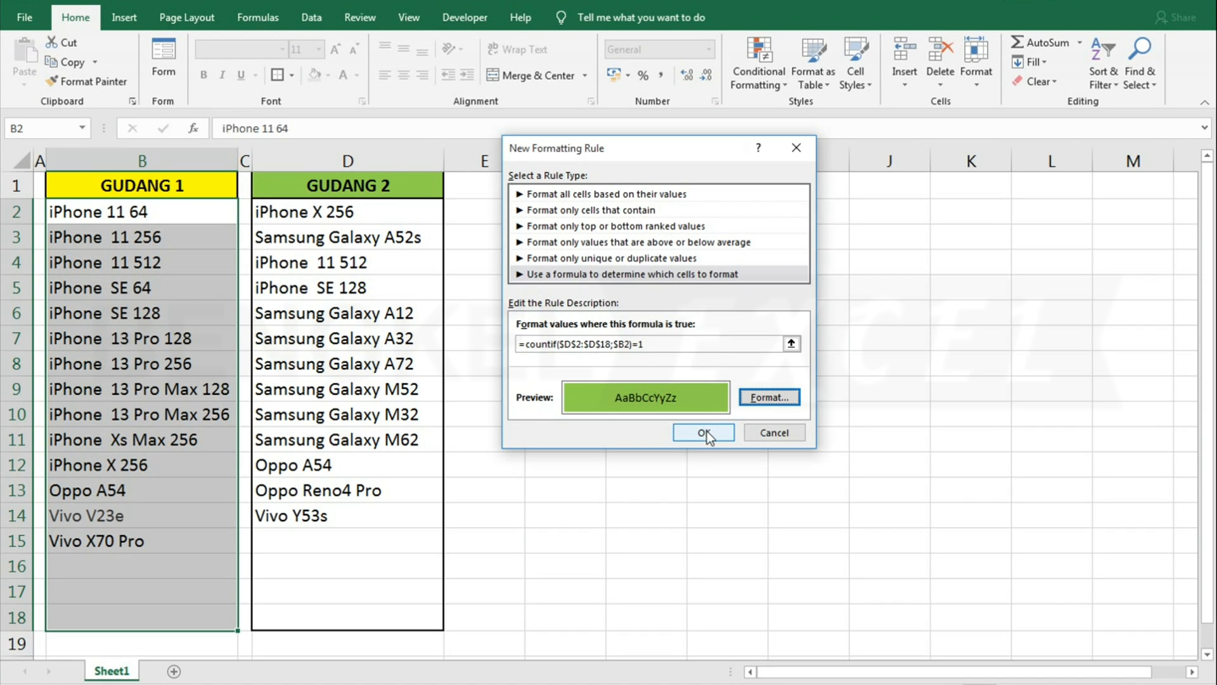
{"action": "left_click", "coordinate": [704, 432]}
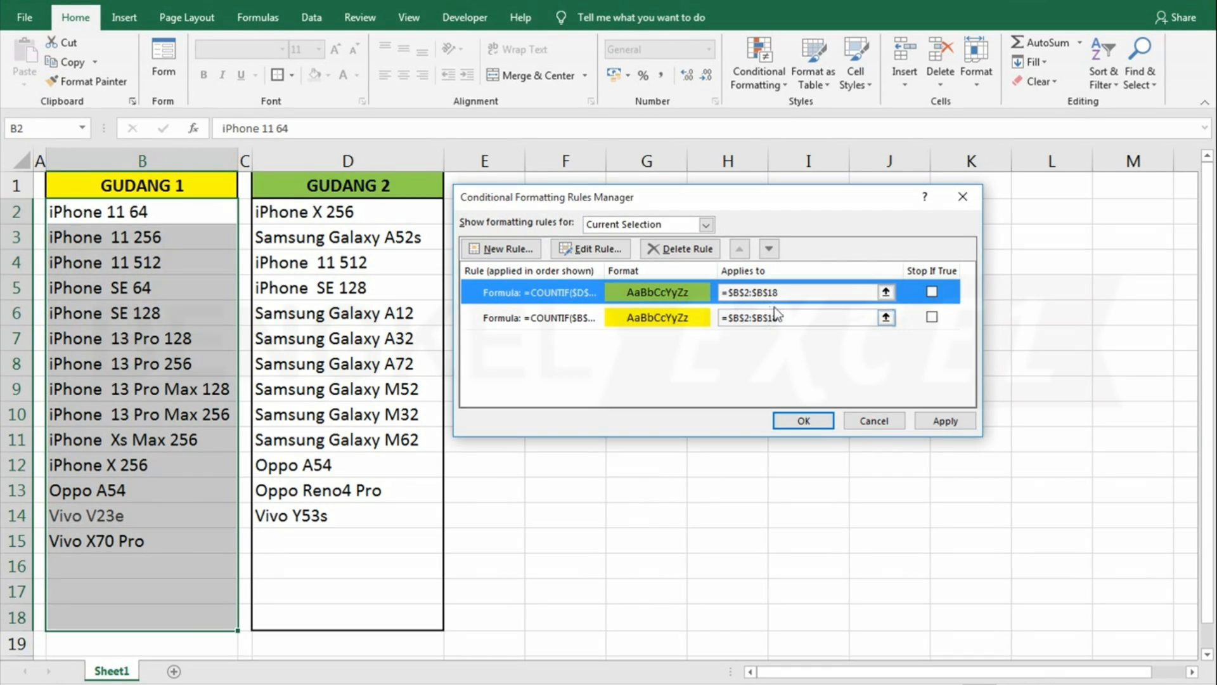
- Change the range of the yellow rule to =$D$2:$D$18, apply both rules and close the rules manager
{"action": "left_click", "coordinate": [739, 318]}
{"action": "left_click_drag", "start_coordinate": [739, 318], "coordinate": [786, 318]}
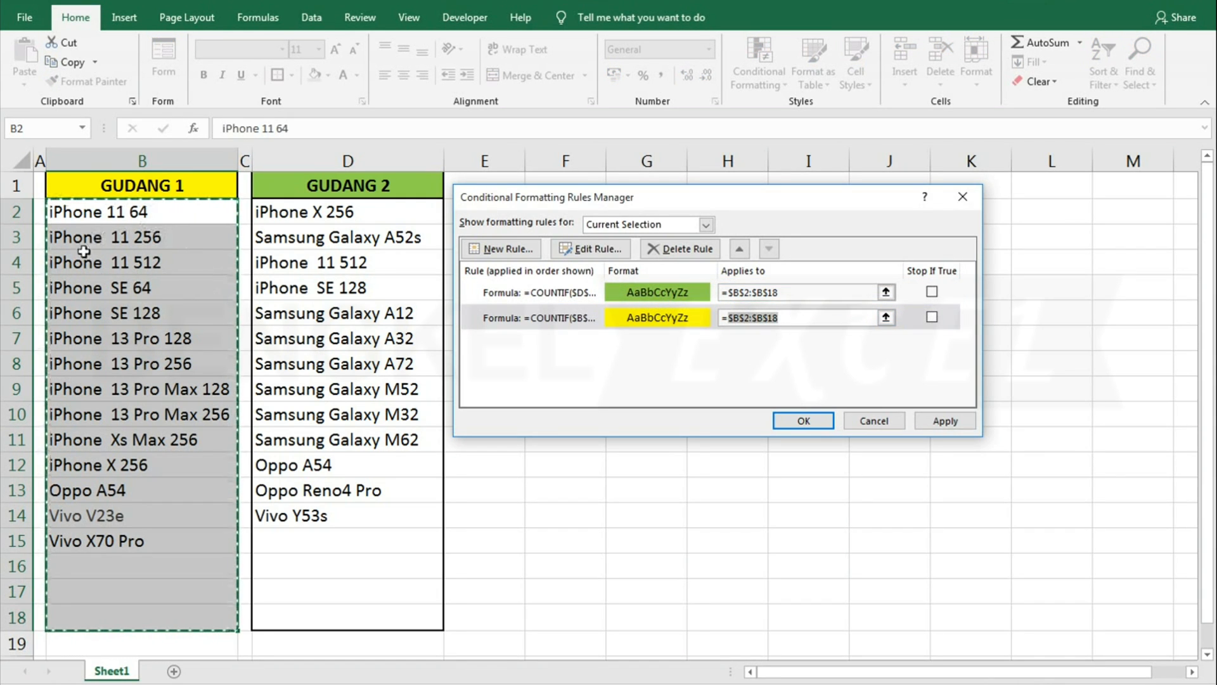
{"action": "left_click", "coordinate": [342, 212]}
{"action": "left_click_drag", "start_coordinate": [340, 215], "coordinate": [378, 618]}
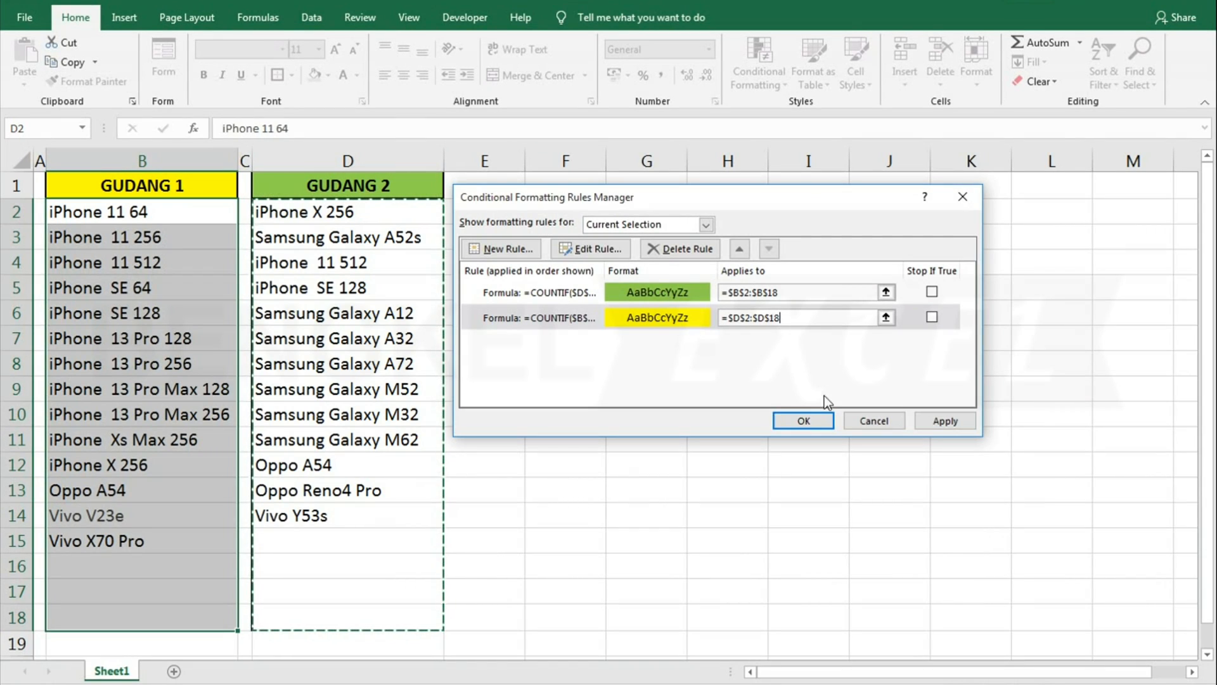
{"action": "left_click", "coordinate": [960, 419]}
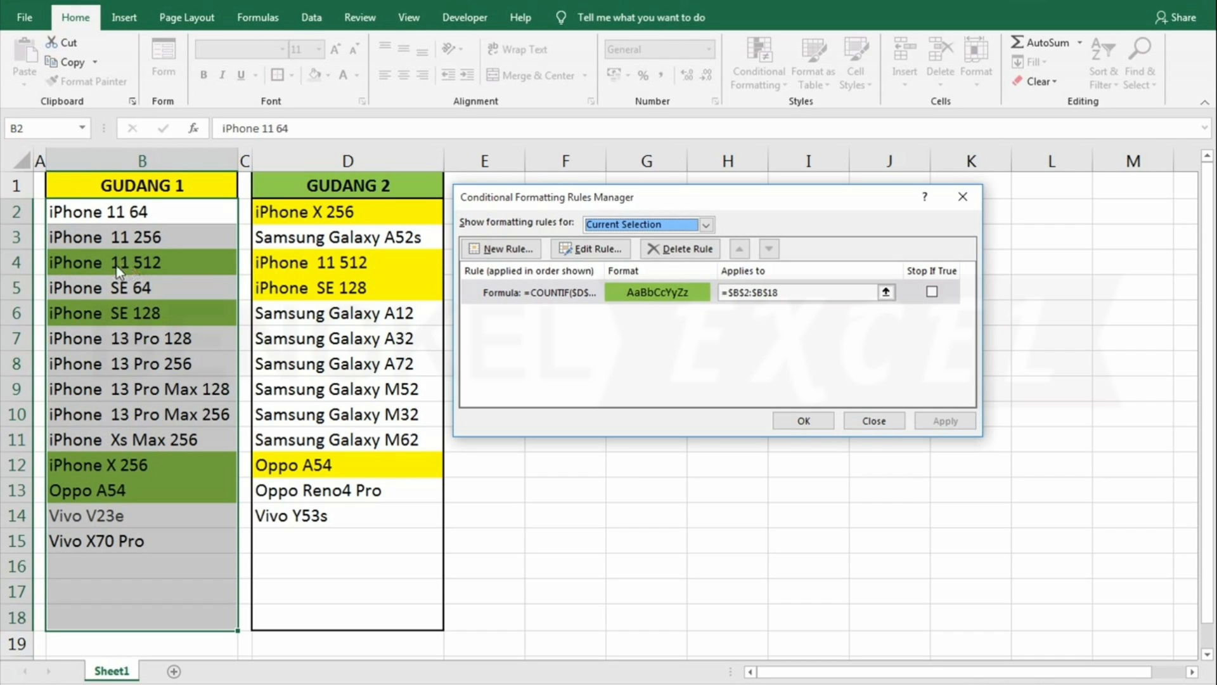
{"action": "left_click", "coordinate": [800, 422]}
- Review which products are highlighted in the GUDANG 1 and GUDANG 2 lists
{"action": "left_click", "coordinate": [370, 512]}
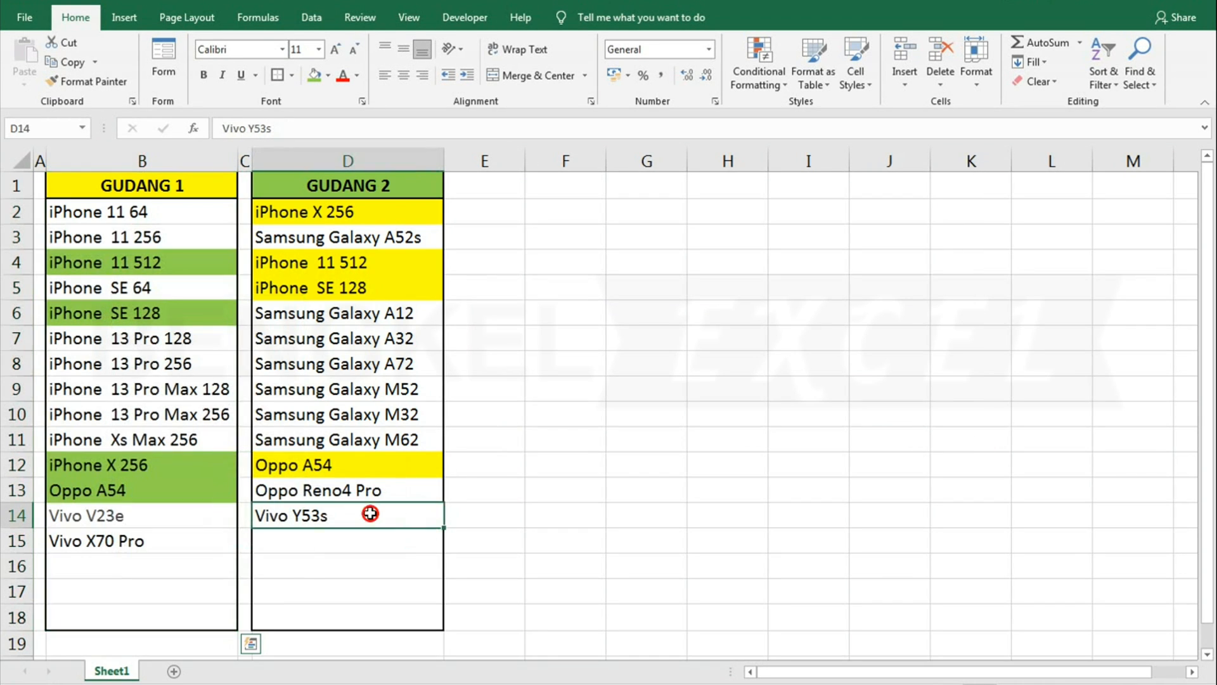
{"action": "left_click", "coordinate": [153, 266]}
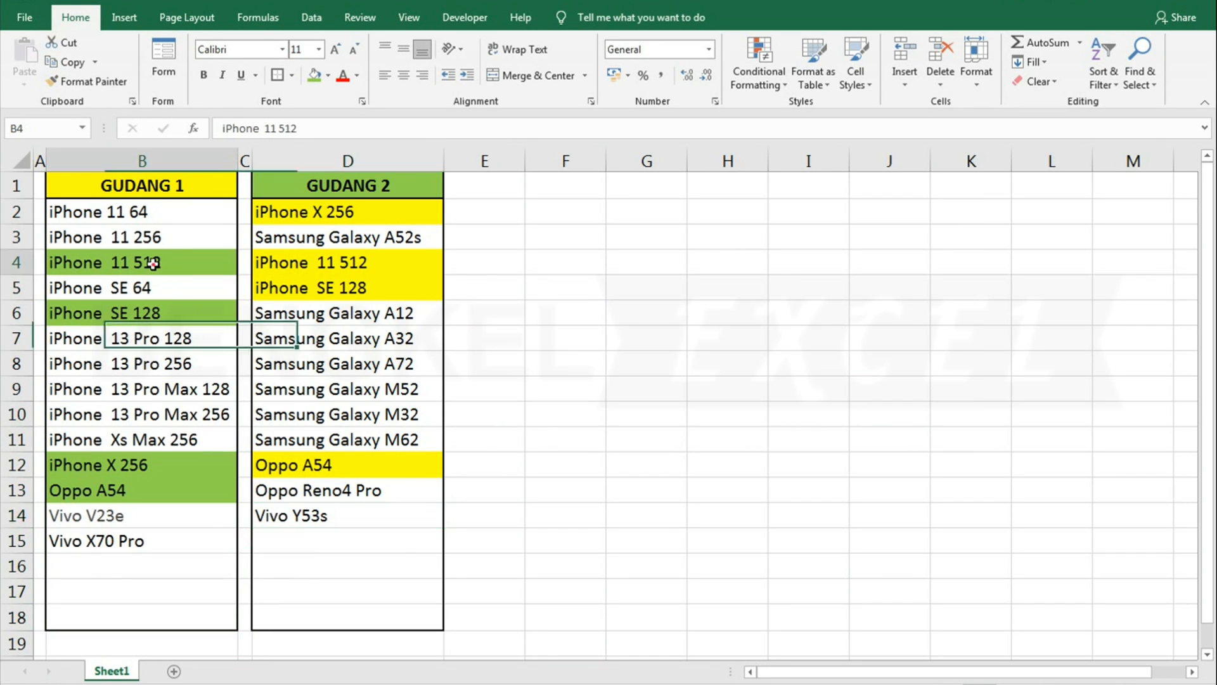
{"action": "left_click", "coordinate": [157, 313]}
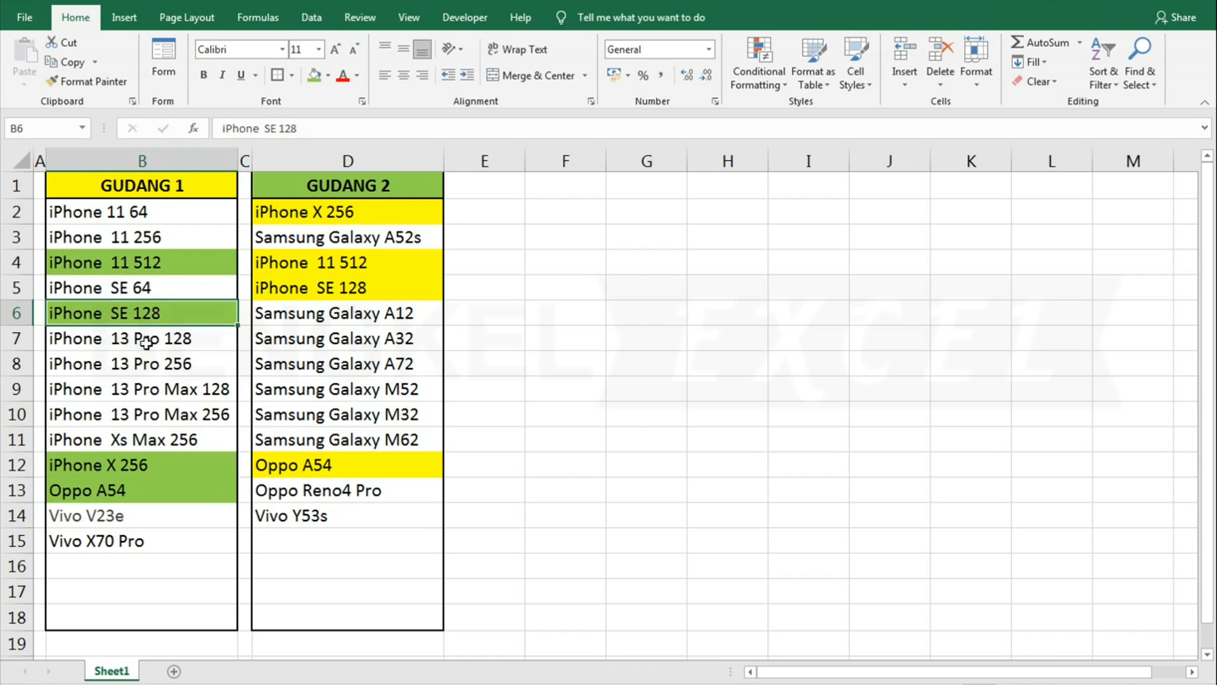
{"action": "left_click", "coordinate": [135, 568]}
{"action": "left_click", "coordinate": [313, 392]}
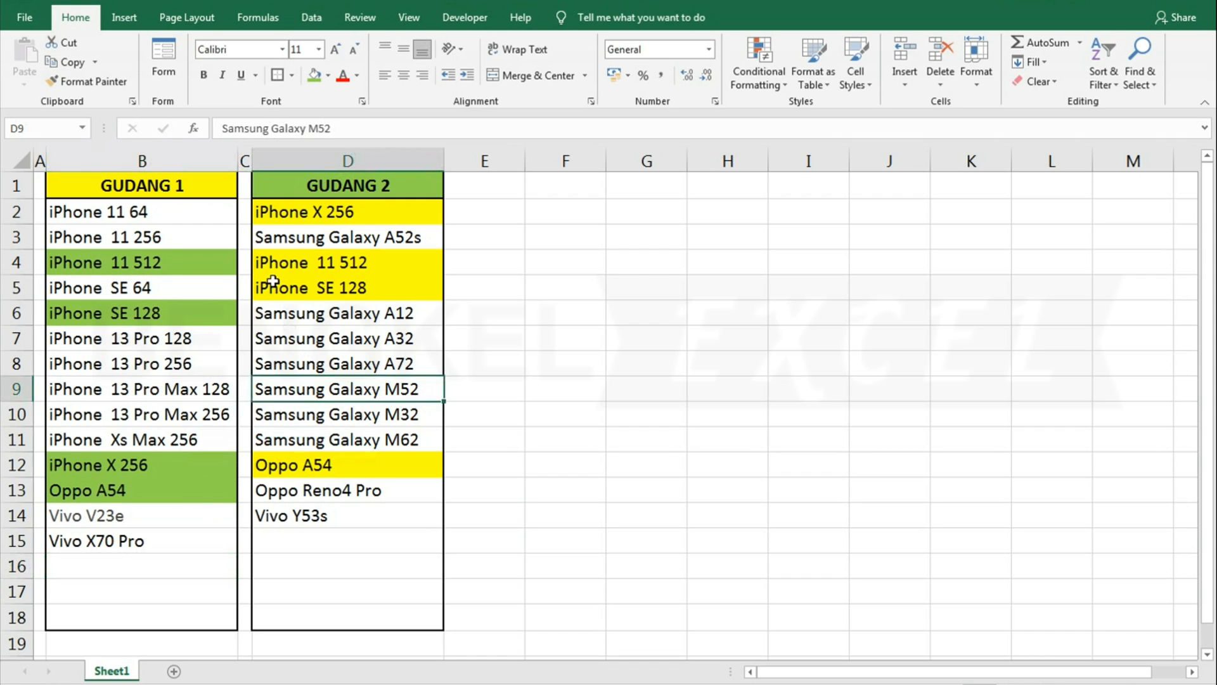
{"action": "left_click", "coordinate": [274, 283]}
- Enter Samsung Galaxy A32 in cell B16, at the end of the GUDANG 1 list
{"action": "left_click", "coordinate": [123, 564]}
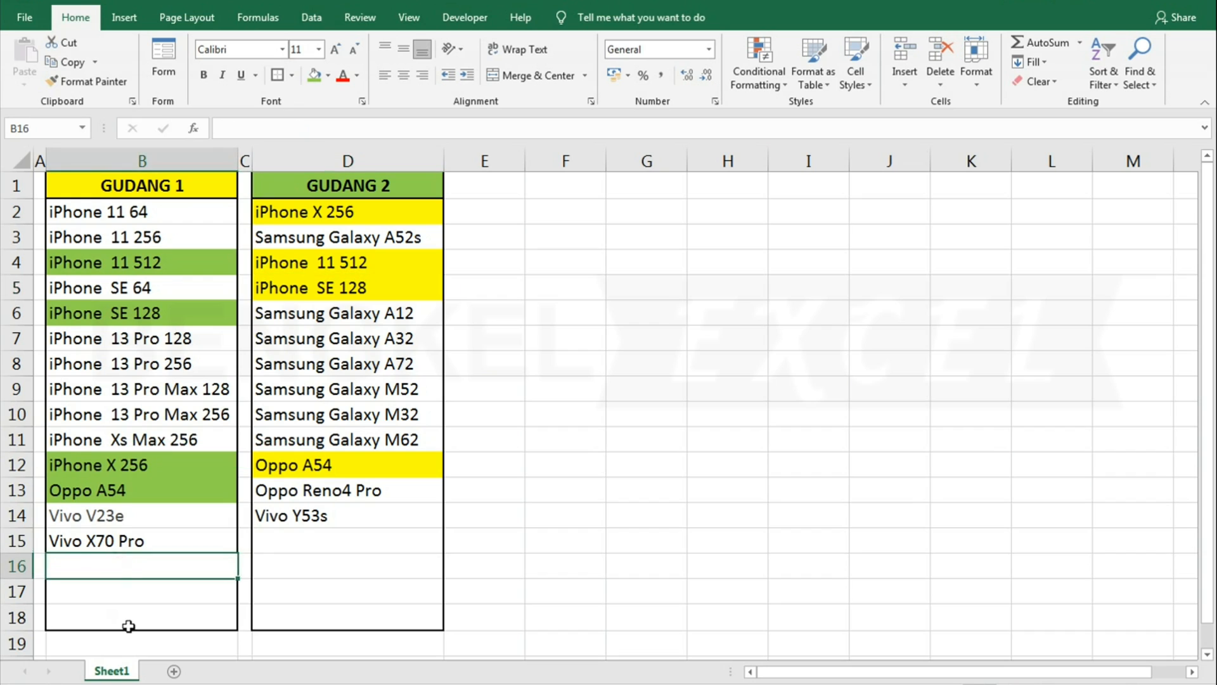
{"action": "type", "text": "Samsung F"}
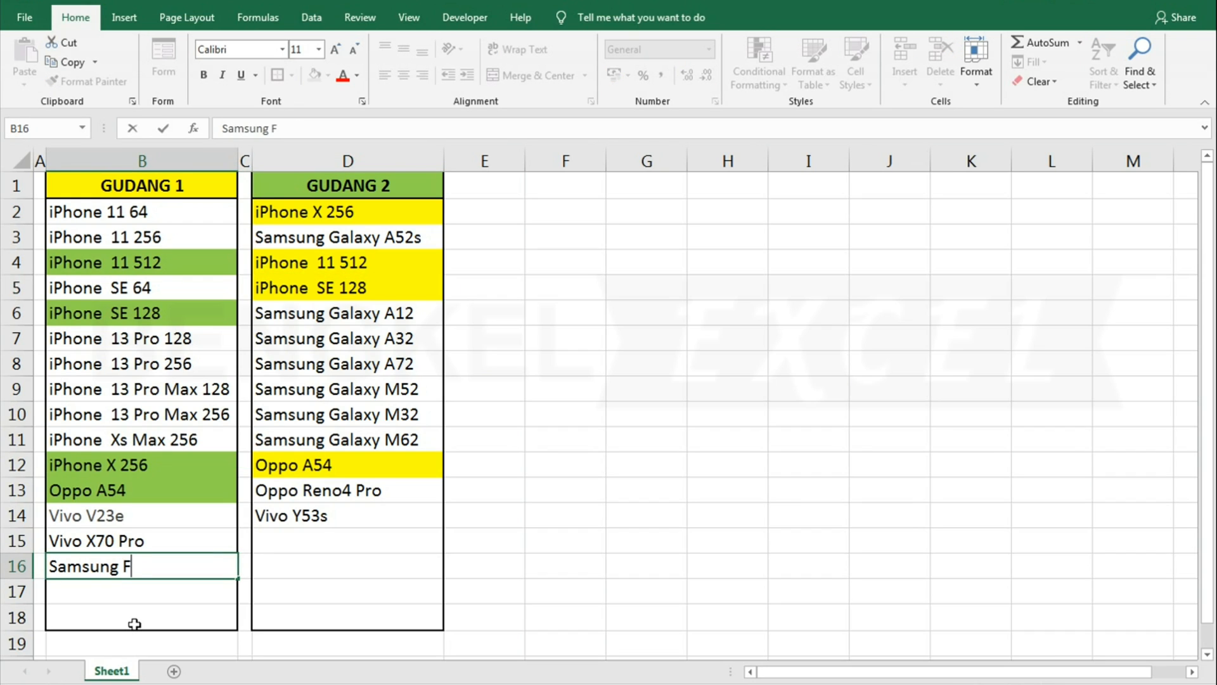
{"action": "key", "text": "BackSpace"}
{"action": "type", "text": "Galaxy A32"}
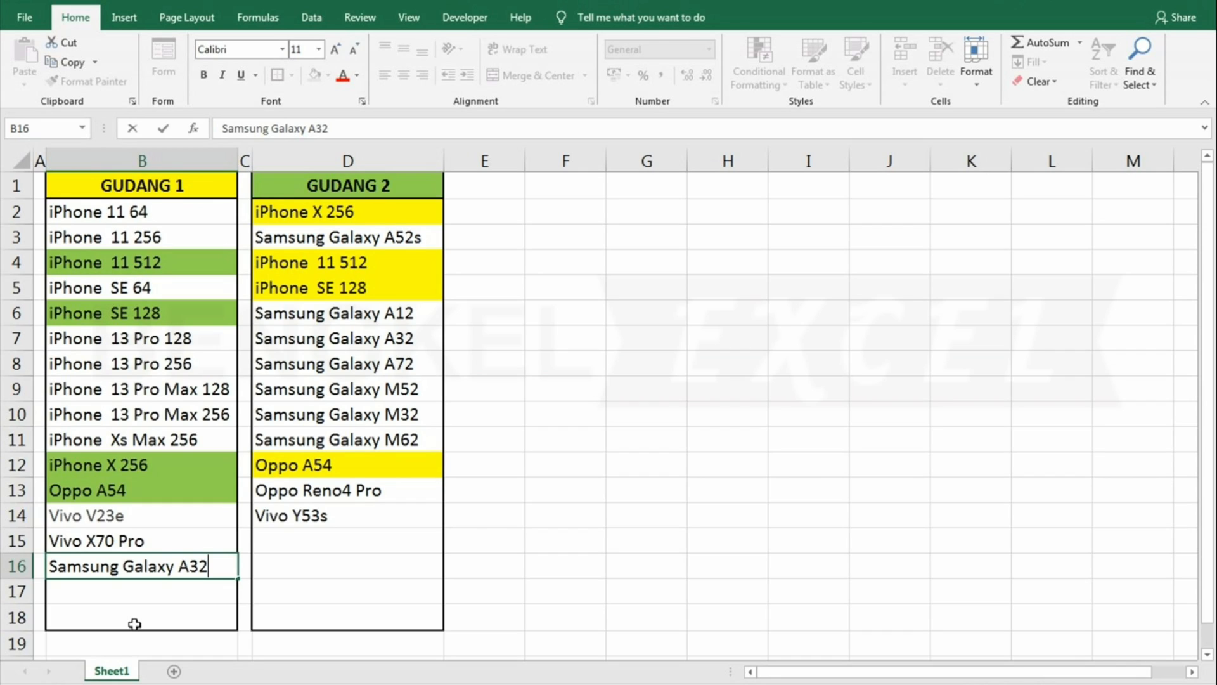
{"action": "key", "text": "Return"}
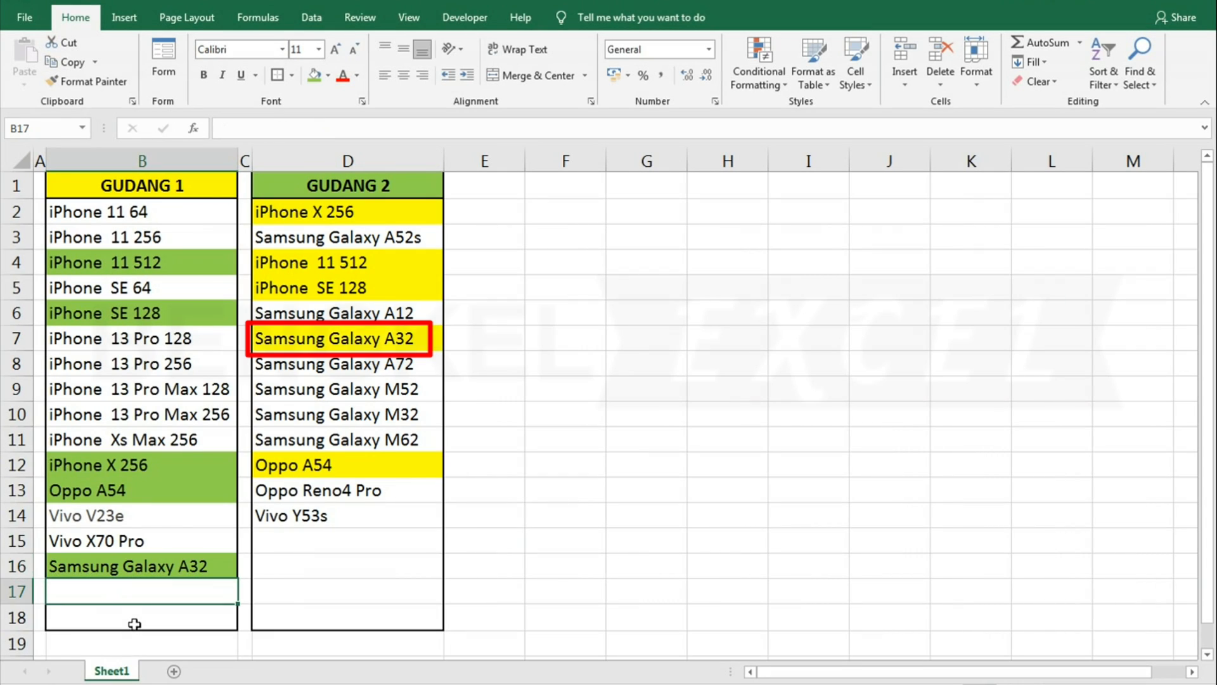
- Check the highlighting of Samsung Galaxy A32 and the other matching products in both lists
{"action": "left_click", "coordinate": [329, 341]}
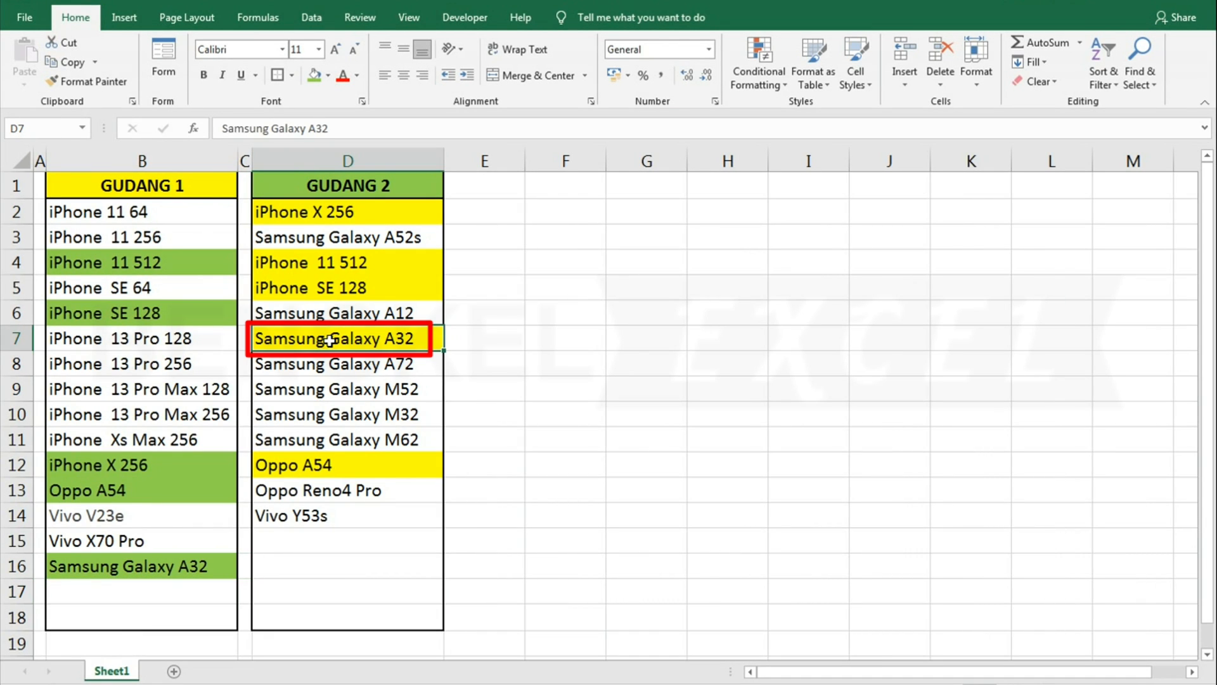
{"action": "left_click", "coordinate": [328, 264]}
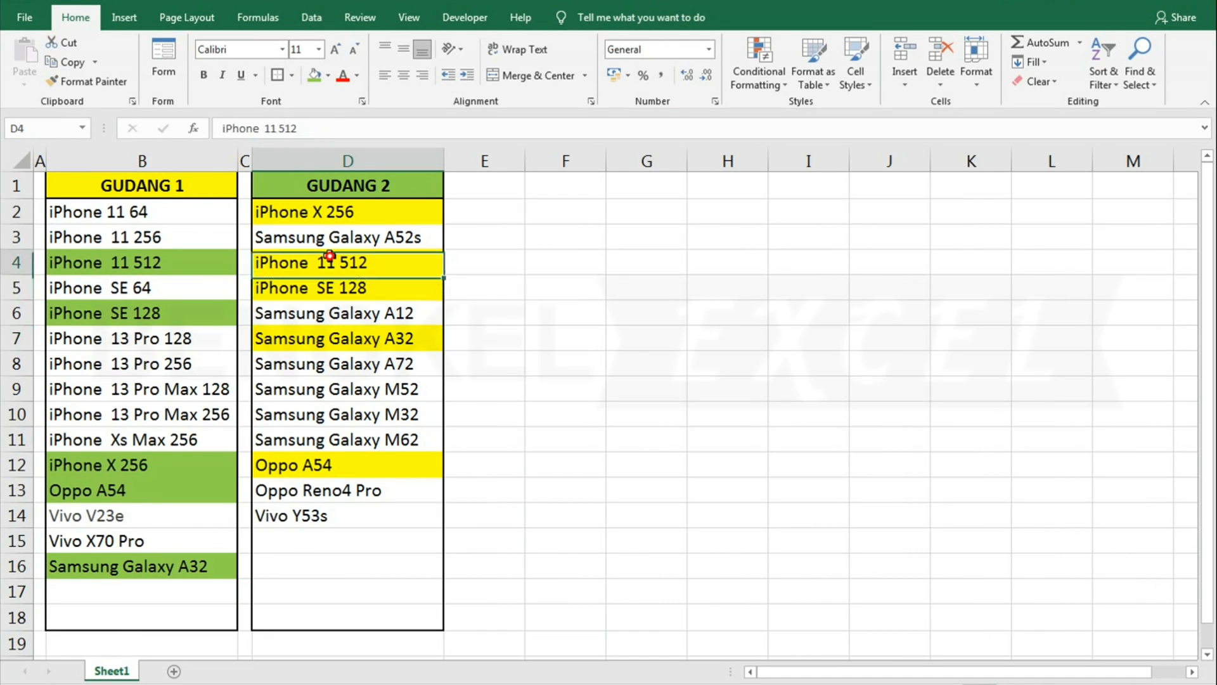
{"action": "left_click", "coordinate": [287, 208]}
{"action": "left_click", "coordinate": [164, 261]}
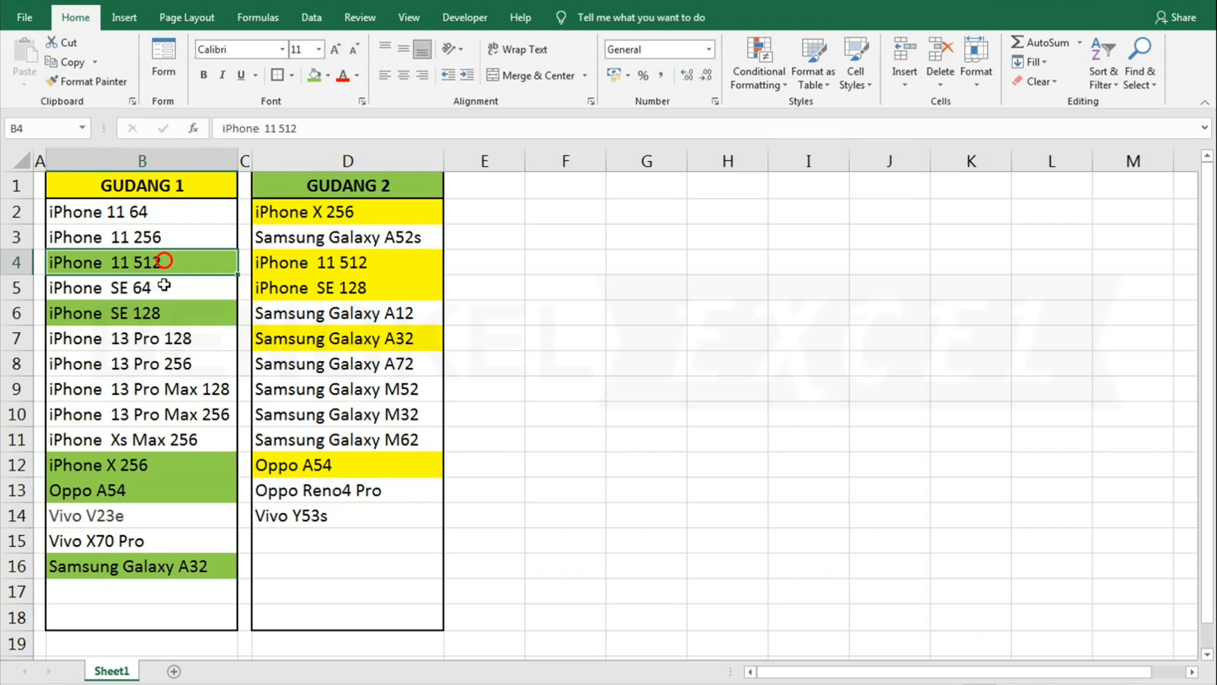
{"action": "left_click", "coordinate": [181, 566]}
{"action": "left_click", "coordinate": [163, 263]}
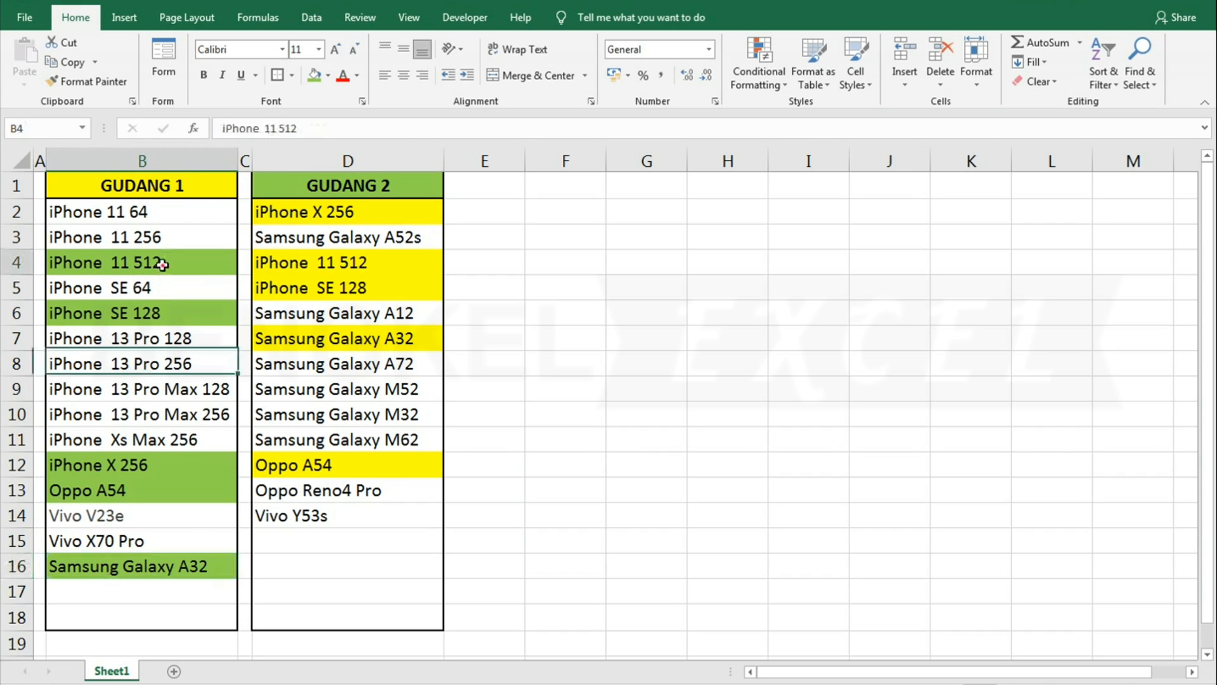
{"action": "left_click", "coordinate": [190, 566]}
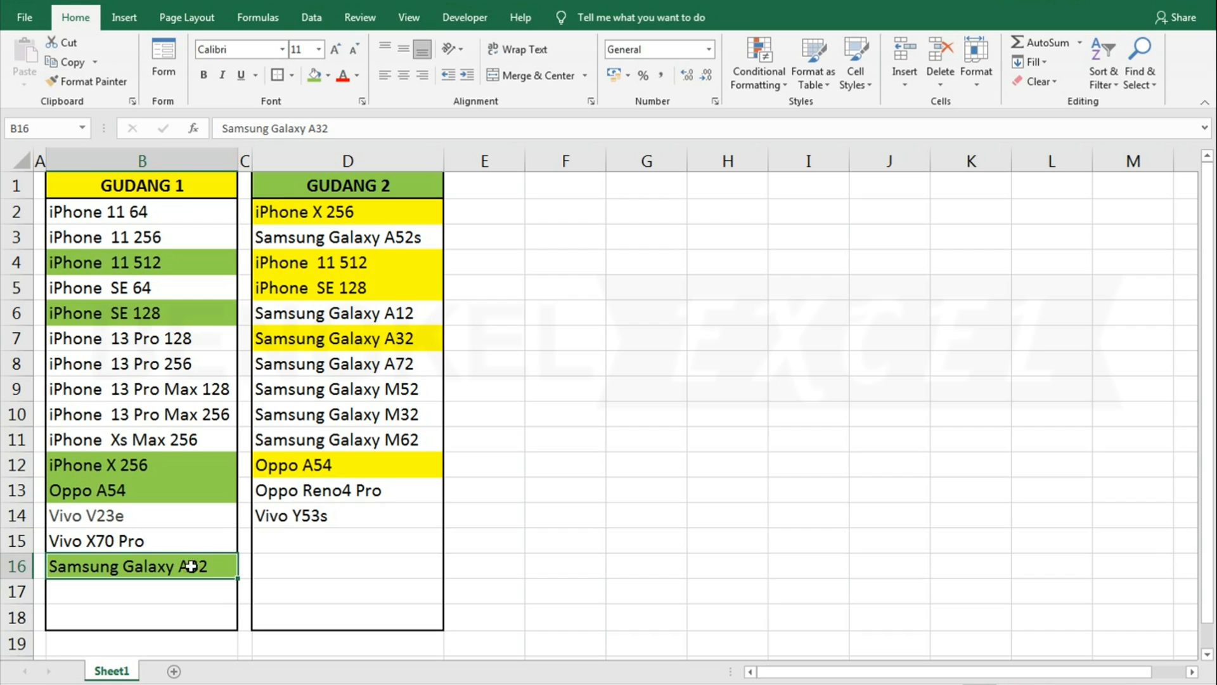
- Enter Vivo V23e in cell D15, at the end of the GUDANG 2 list
{"action": "left_click", "coordinate": [293, 539]}
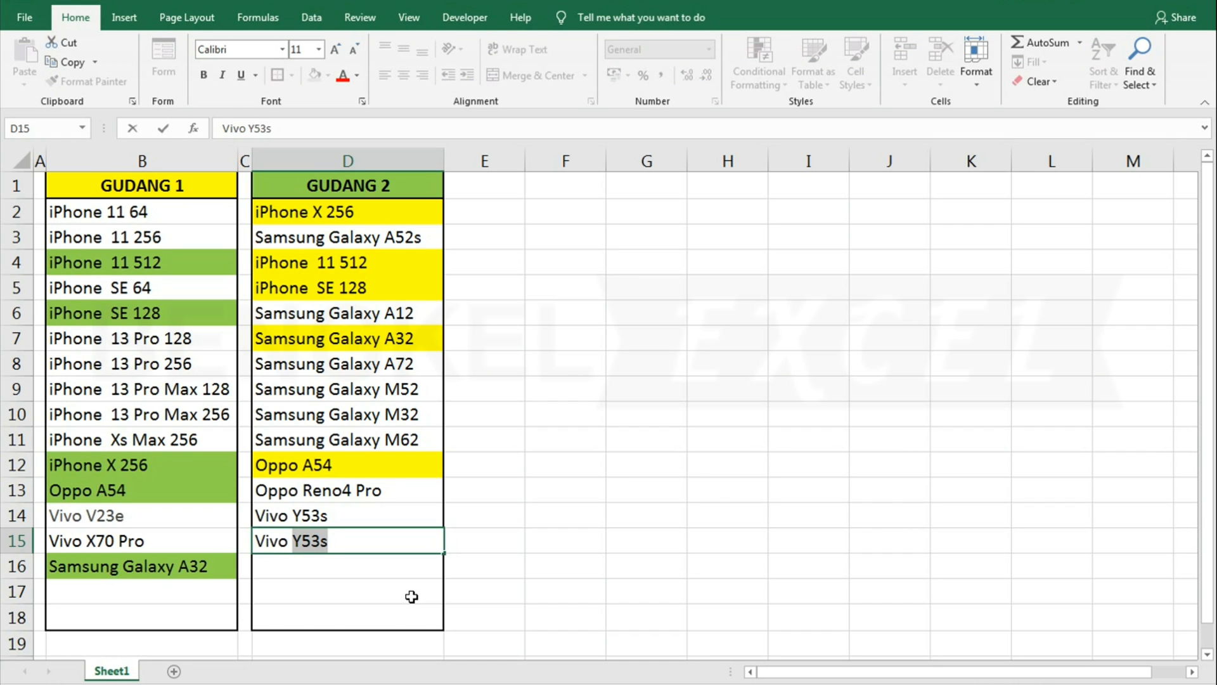
{"action": "type", "text": "e"}
{"action": "key", "text": "Return"}
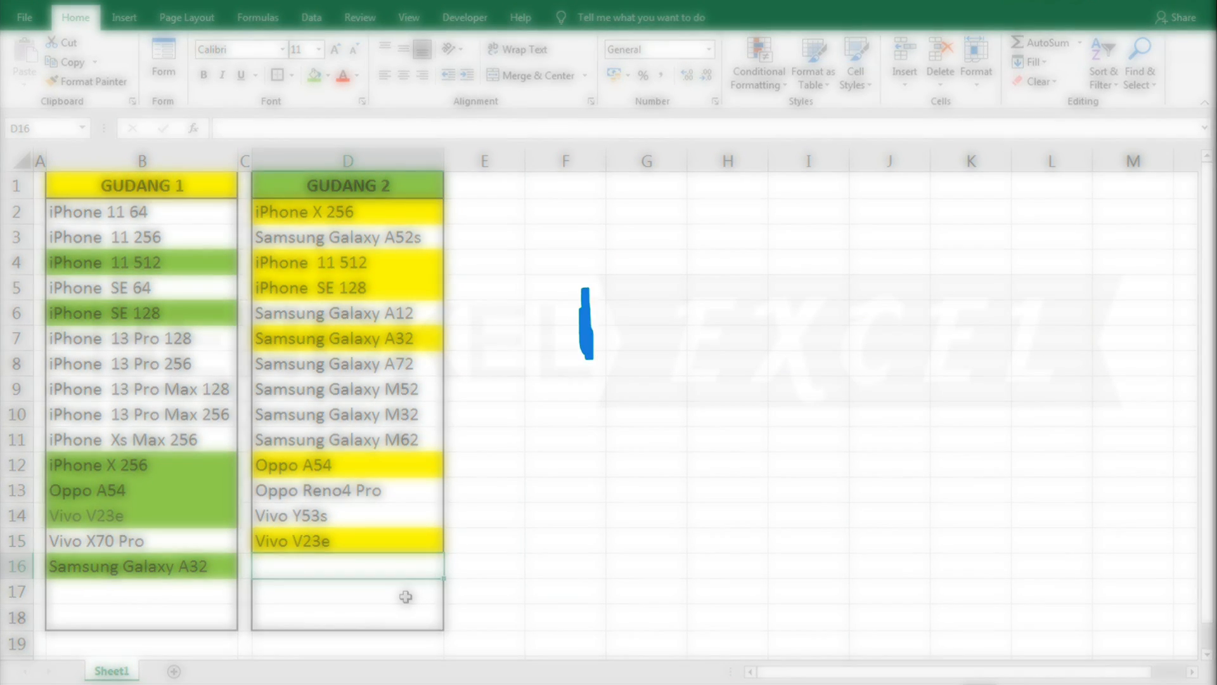